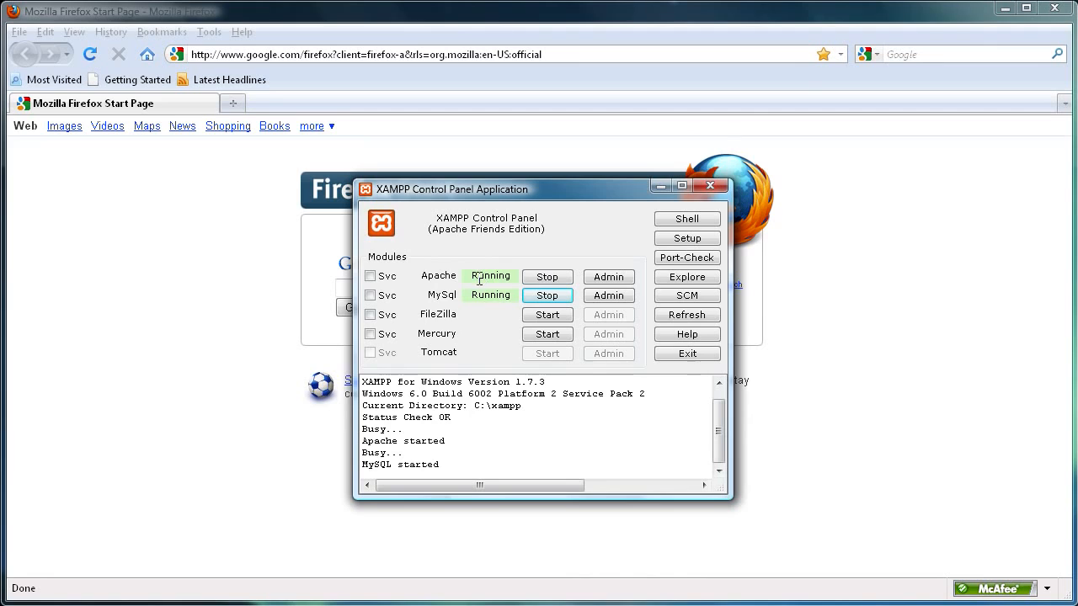
- Minimize the XAMPP Control Panel and open localhost/phpmyadmin in the browser
{"action": "left_click", "coordinate": [660, 186]}
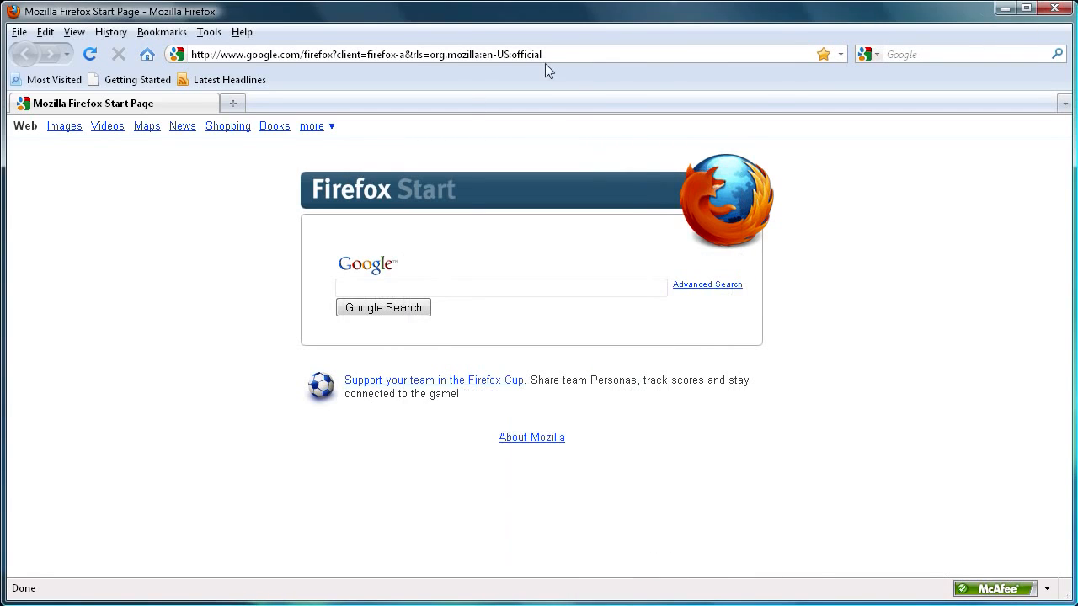
{"action": "left_click", "coordinate": [554, 58]}
{"action": "type", "text": "local"}
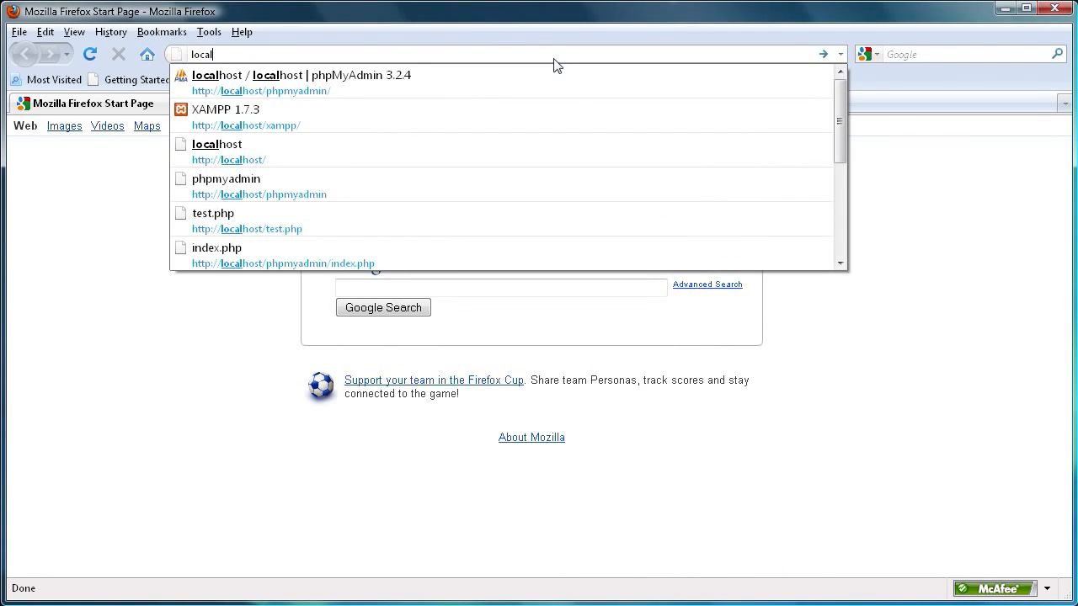
{"action": "type", "text": "host/ph"}
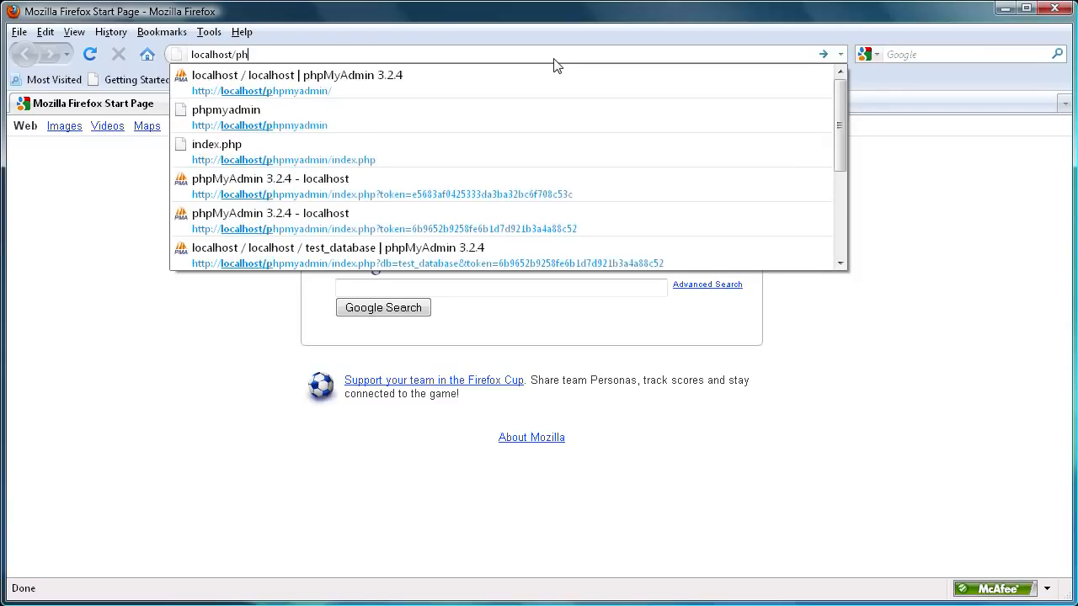
{"action": "type", "text": "pmyadmin/"}
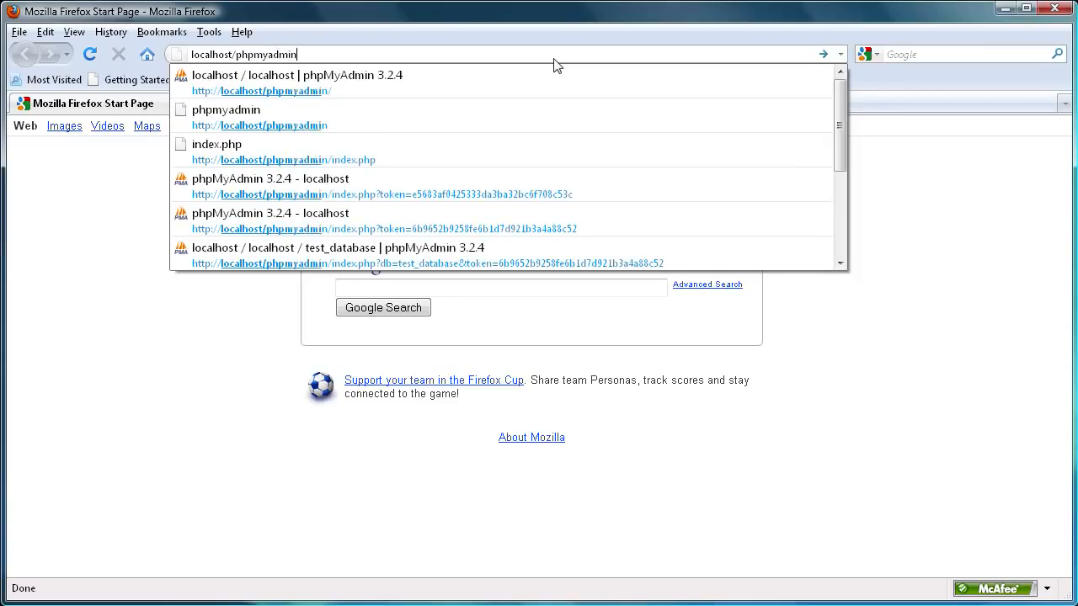
{"action": "key", "text": "Return"}
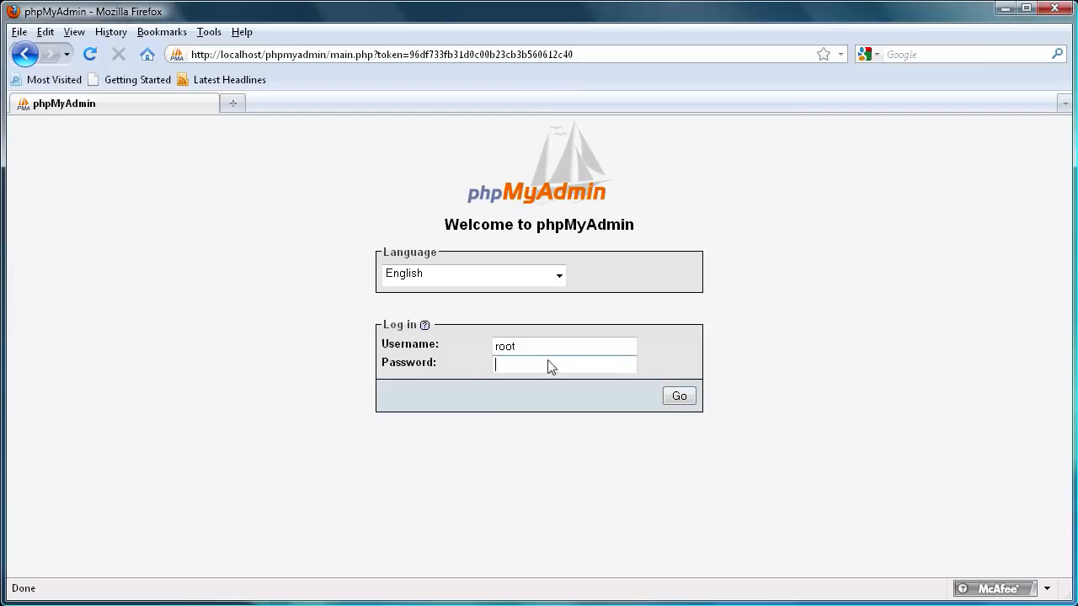
- Enter the account password for the root user and log in to phpMyAdmin
{"action": "left_click", "coordinate": [534, 371]}
{"action": "type", "text": "•••••••"}
{"action": "left_click", "coordinate": [684, 400]}
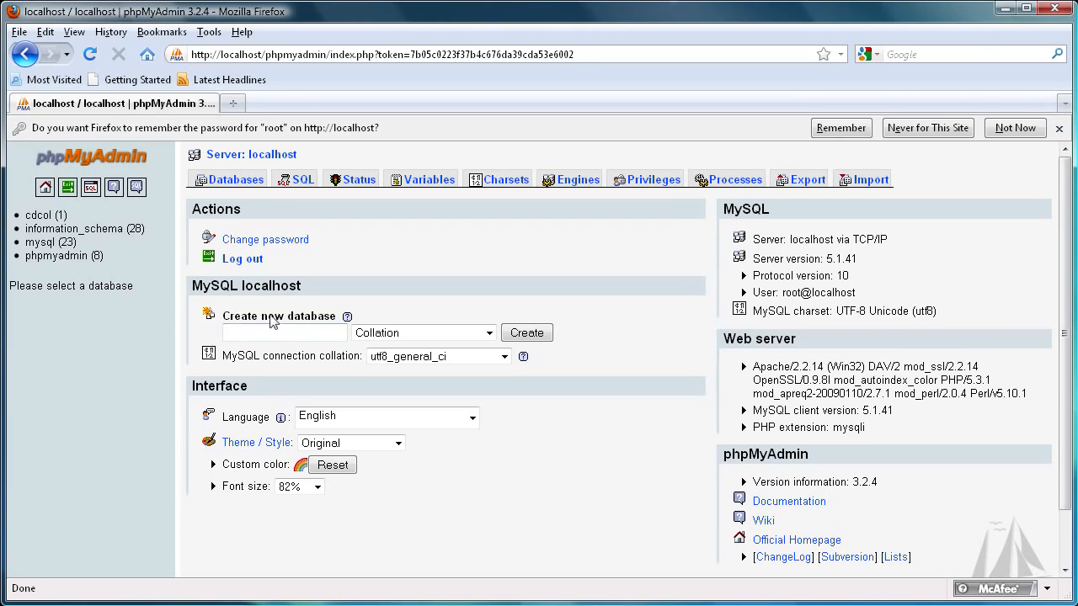
- Create a new database named test_database, leaving its collation unset
{"action": "left_click", "coordinate": [299, 335]}
{"action": "type", "text": "test_database"}
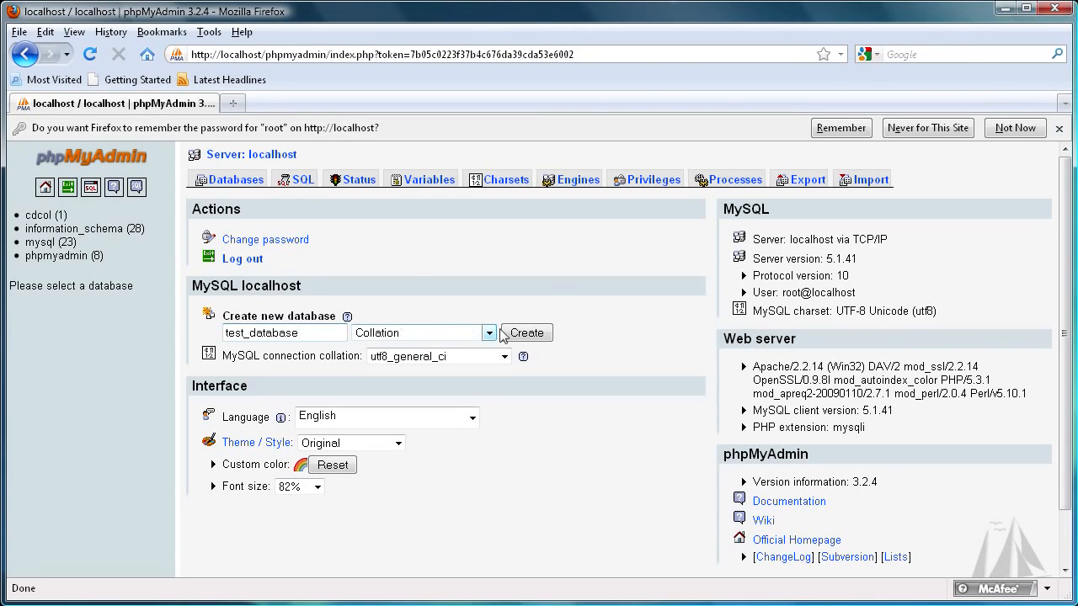
{"action": "left_click", "coordinate": [528, 336]}
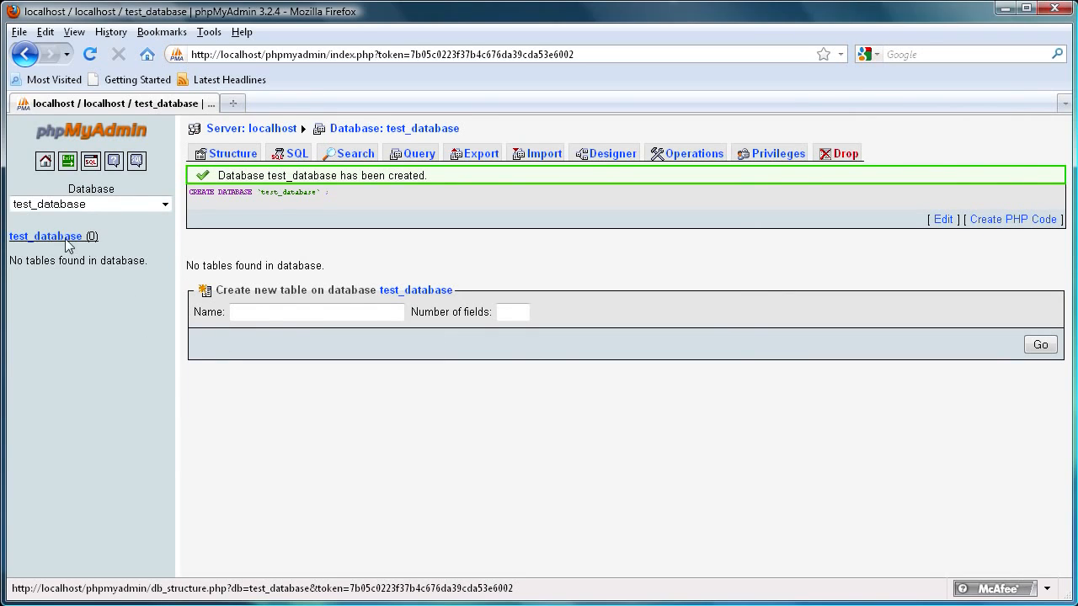
- Create a new table named members with 7 fields in test_database
{"action": "left_click", "coordinate": [315, 314]}
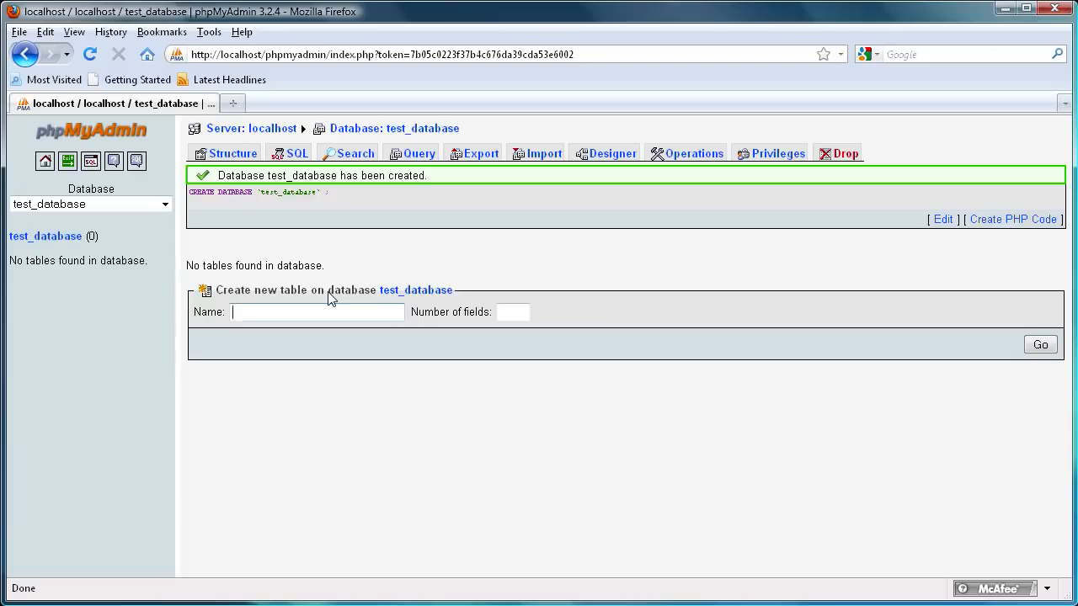
{"action": "type", "text": "members"}
{"action": "left_click", "coordinate": [505, 317]}
{"action": "type", "text": "7"}
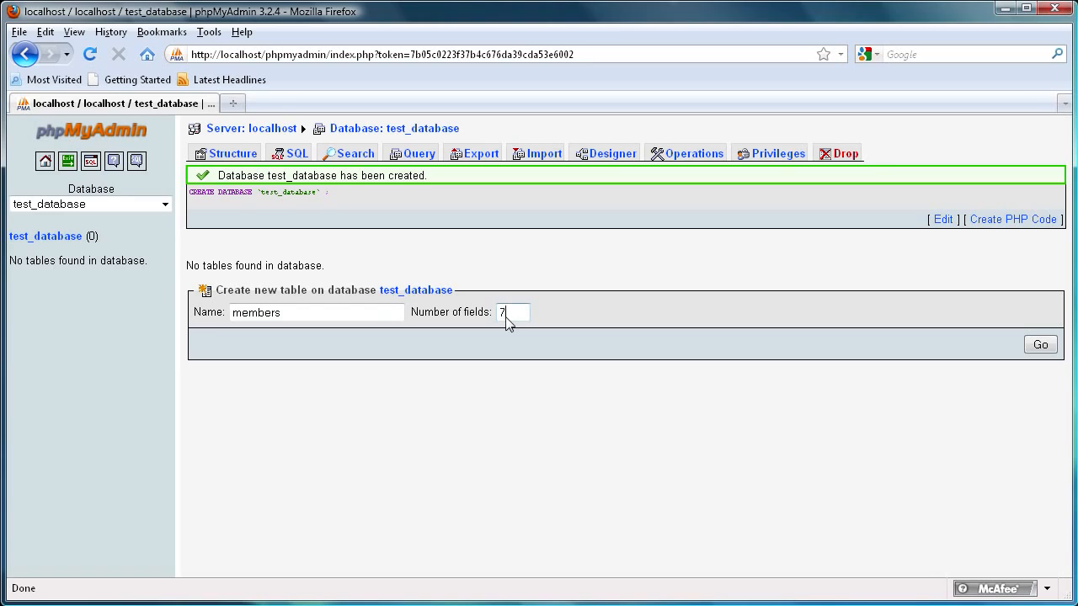
{"action": "left_click", "coordinate": [1041, 345]}
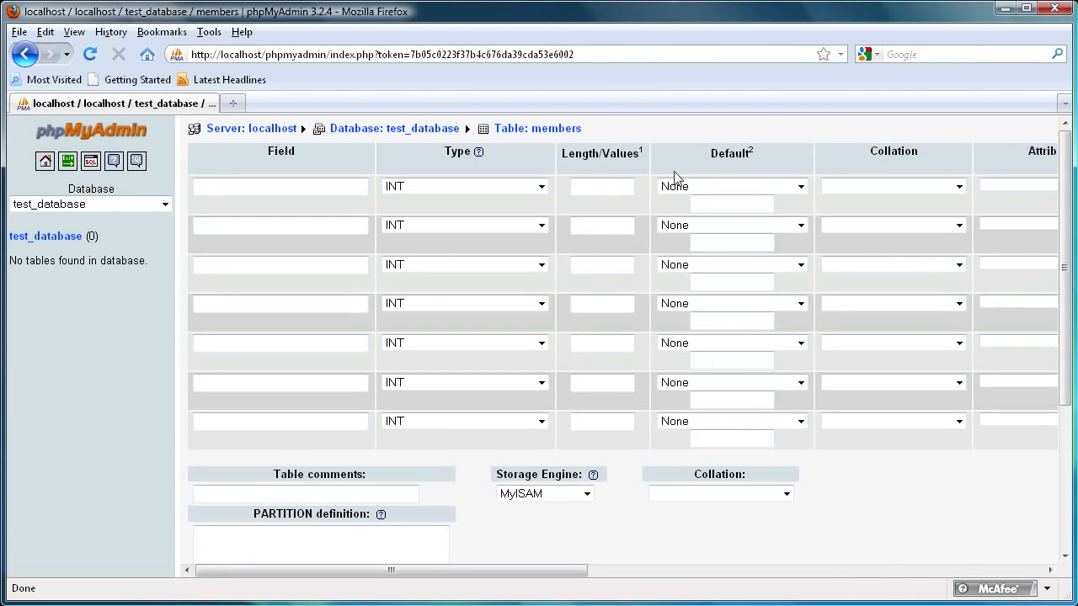
{"action": "left_click", "coordinate": [284, 189]}
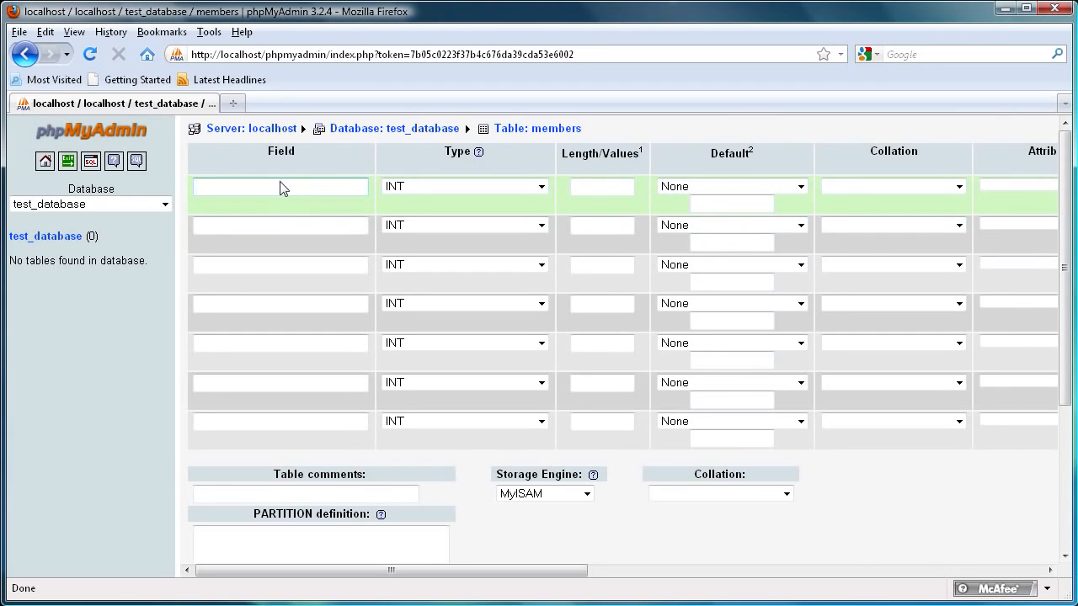
{"action": "left_click", "coordinate": [261, 227]}
{"action": "left_click", "coordinate": [253, 190]}
{"action": "left_click", "coordinate": [271, 229]}
{"action": "left_click", "coordinate": [268, 269]}
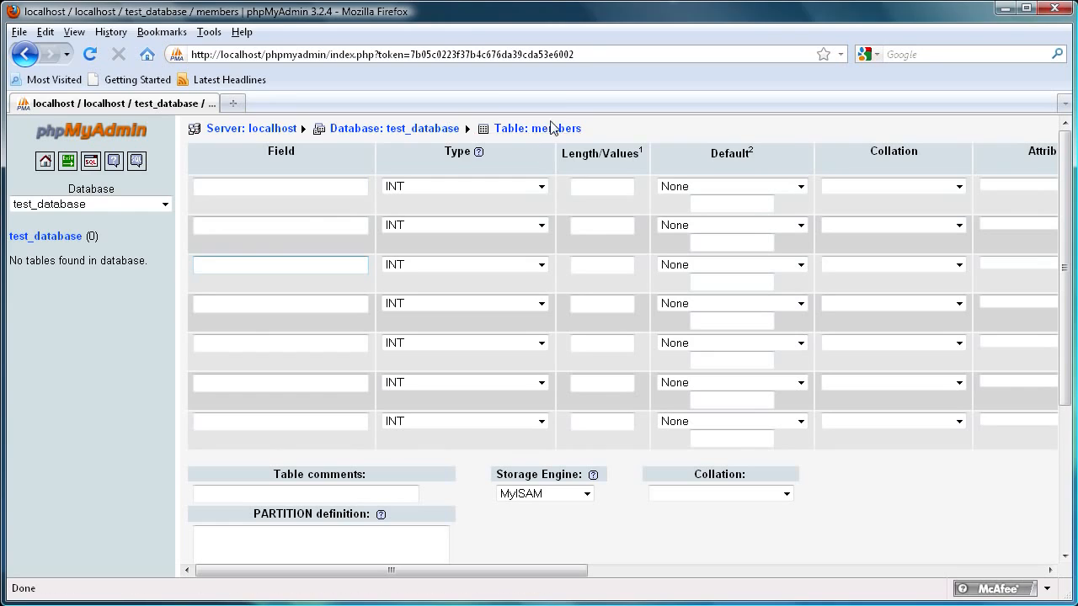
{"action": "left_click", "coordinate": [295, 189]}
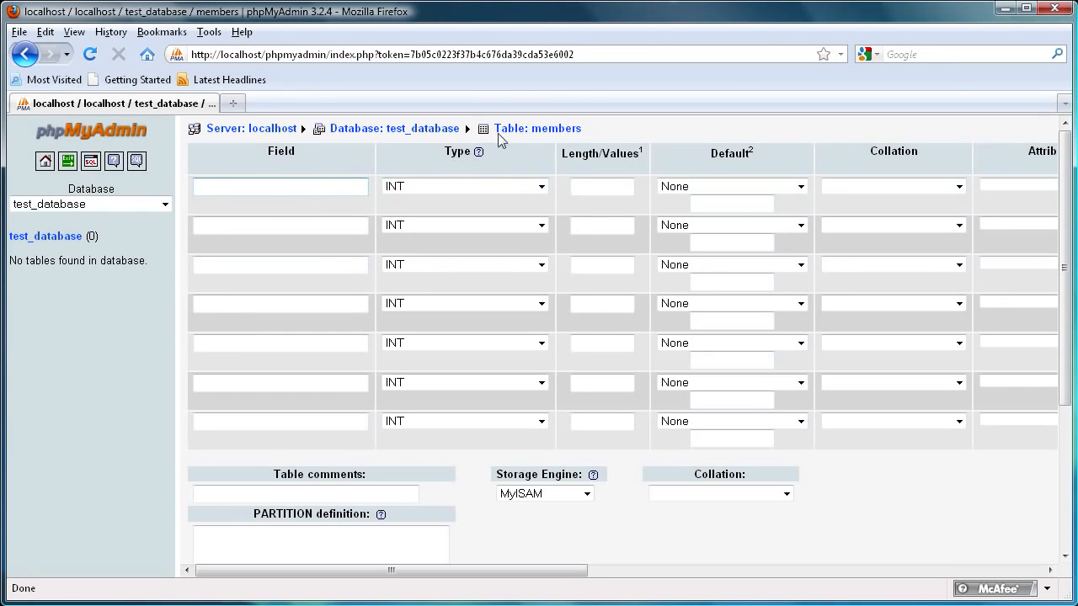
- Name the first three fields of the members table id, username and sign_up_date
{"action": "left_click", "coordinate": [242, 193]}
{"action": "type", "text": "id"}
{"action": "left_click", "coordinate": [202, 227]}
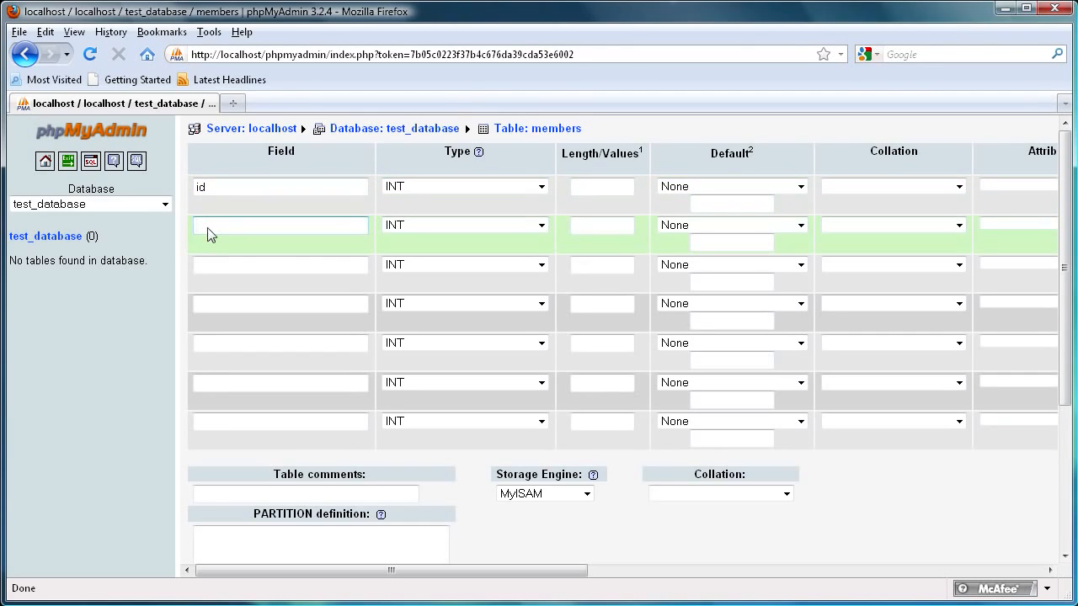
{"action": "type", "text": "username"}
{"action": "left_click", "coordinate": [216, 261]}
{"action": "type", "text": "sign_up_date"}
- Name the remaining four fields of the members table email, bio, account_permissions and email_activation
{"action": "left_click", "coordinate": [222, 305]}
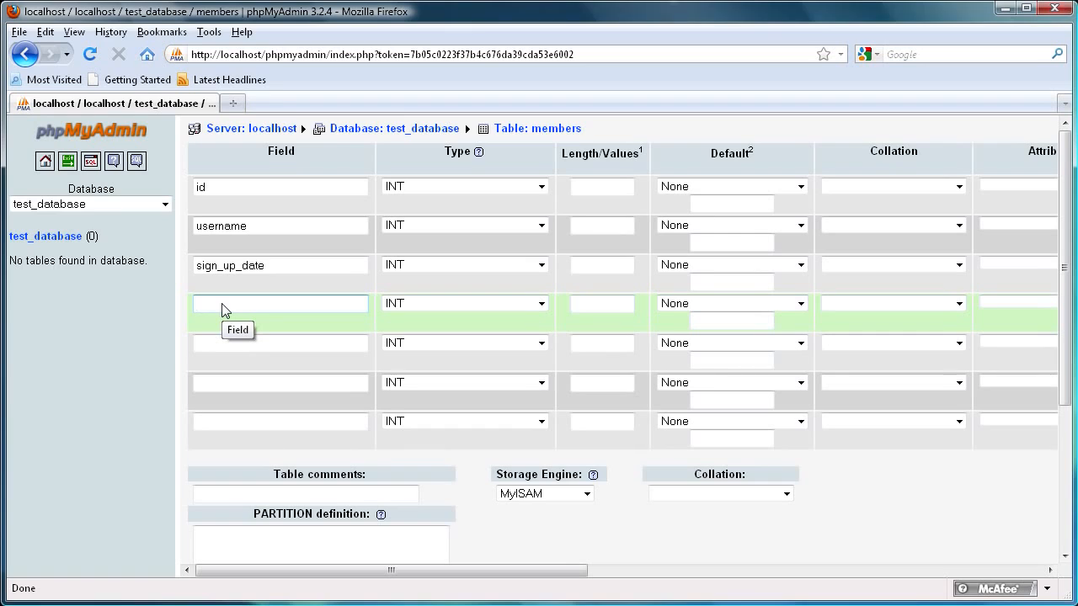
{"action": "type", "text": "email"}
{"action": "left_click", "coordinate": [224, 342]}
{"action": "type", "text": "bio"}
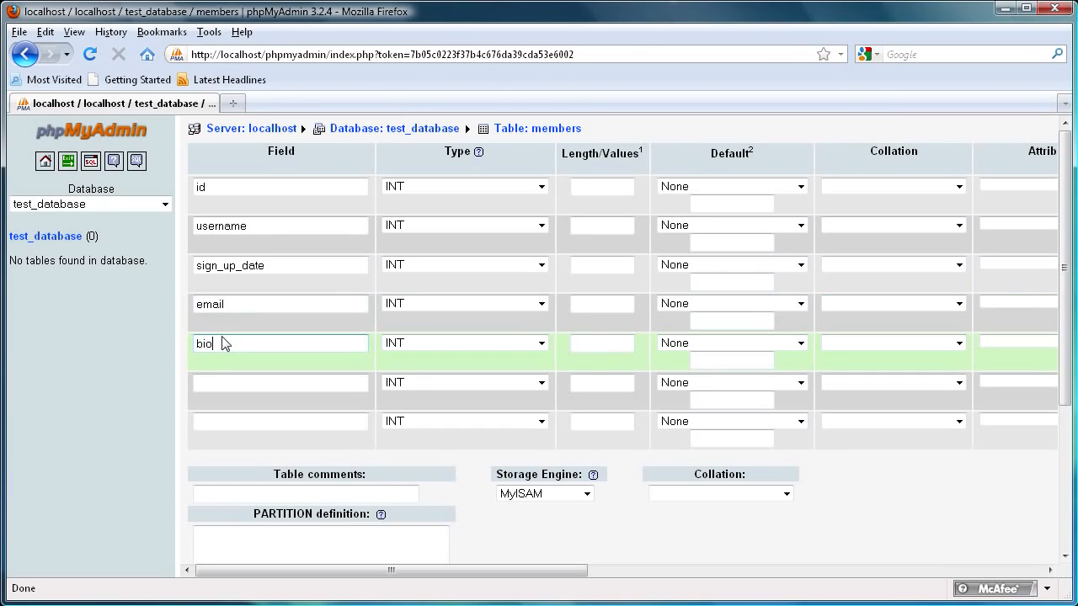
{"action": "left_click", "coordinate": [237, 384]}
{"action": "type", "text": "a"}
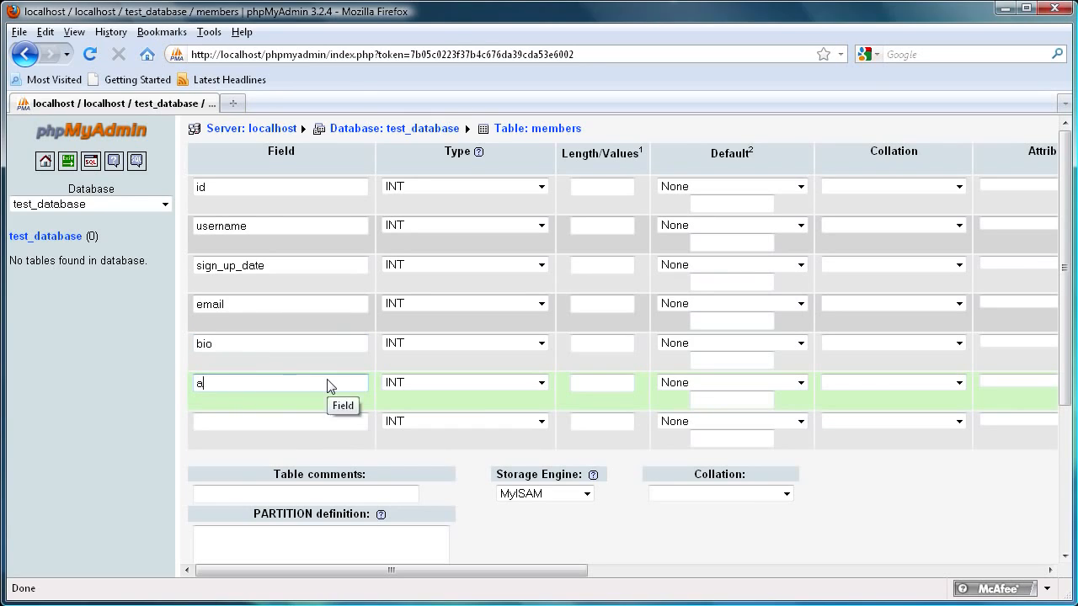
{"action": "type", "text": "ccount_permissiona"}
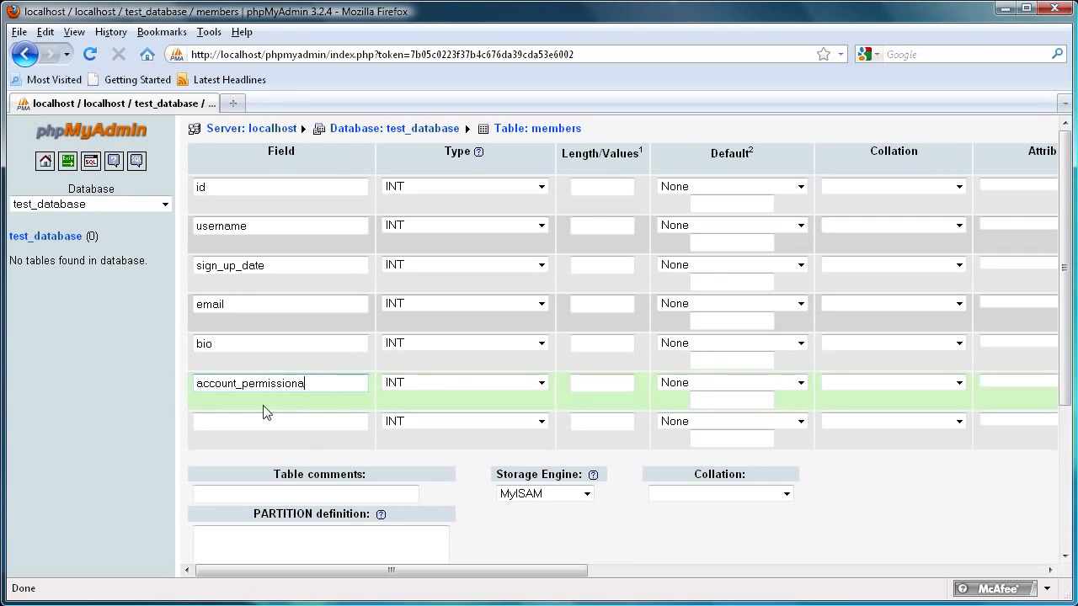
{"action": "key", "text": "BackSpace"}
{"action": "type", "text": "s"}
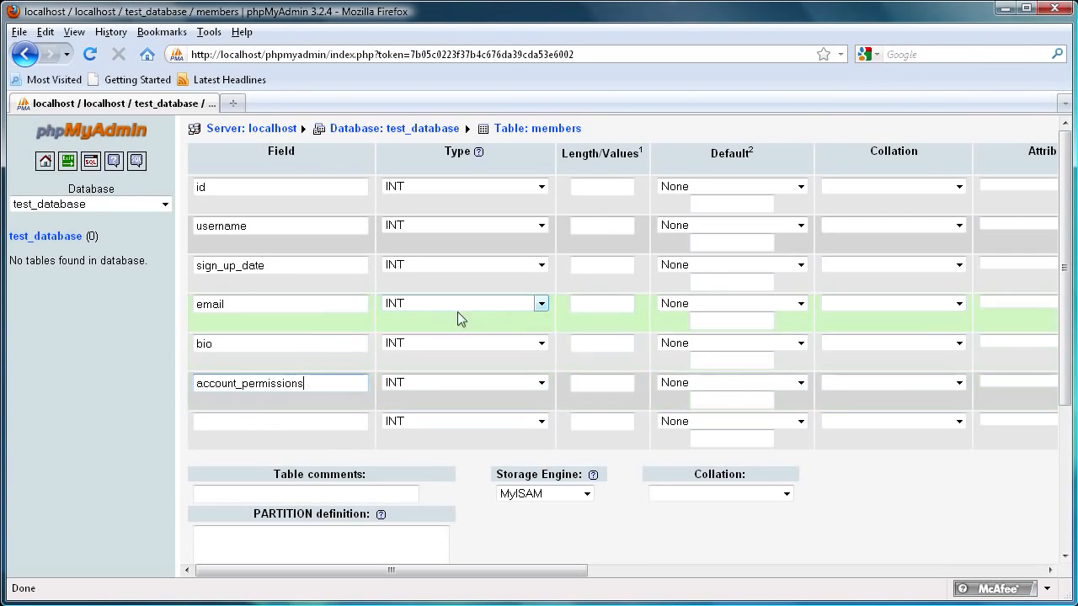
{"action": "left_click", "coordinate": [278, 425]}
{"action": "type", "text": "email"}
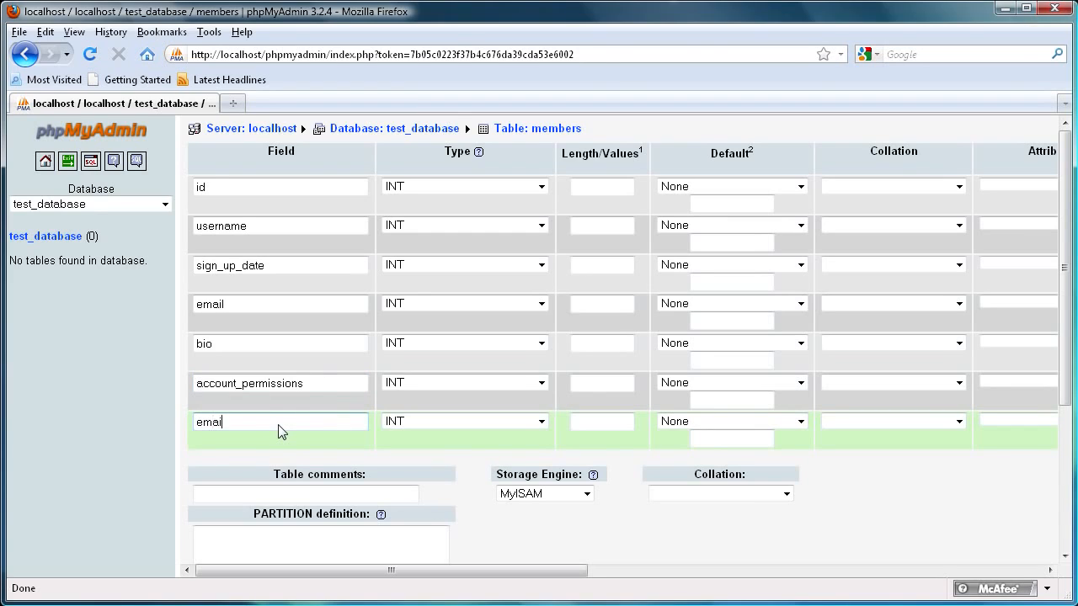
{"action": "type", "text": "_activation"}
{"action": "left_click", "coordinate": [226, 192]}
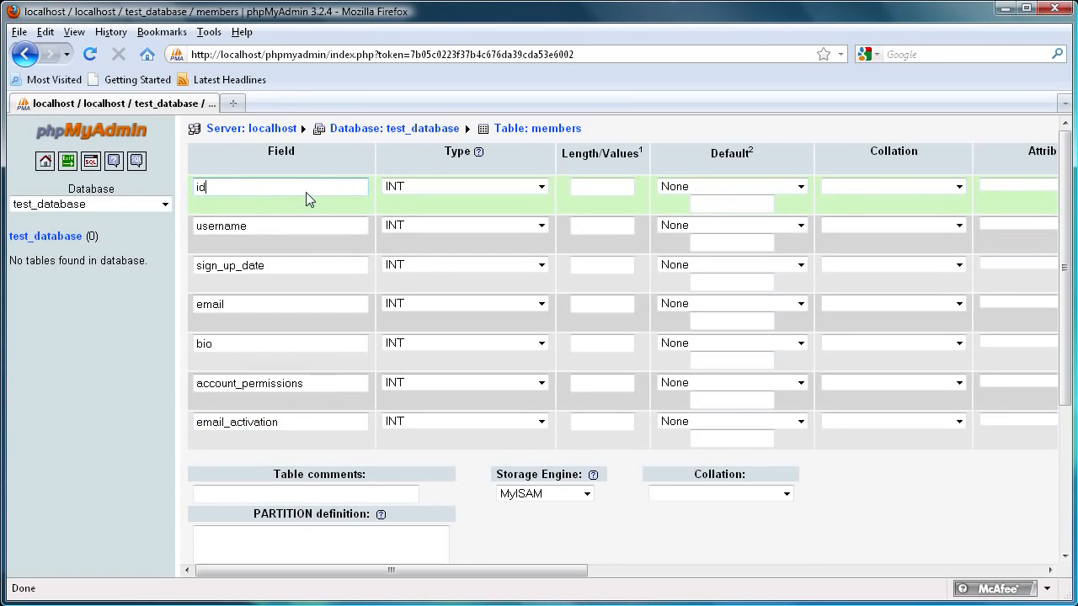
{"action": "left_click_drag", "start_coordinate": [244, 192], "coordinate": [196, 186]}
{"action": "left_click", "coordinate": [241, 193]}
{"action": "left_click", "coordinate": [215, 189]}
- Keep the id field as INT, set its length to 11 and enable auto-increment (A_I) for it
{"action": "left_click", "coordinate": [529, 186]}
{"action": "left_click", "coordinate": [396, 202]}
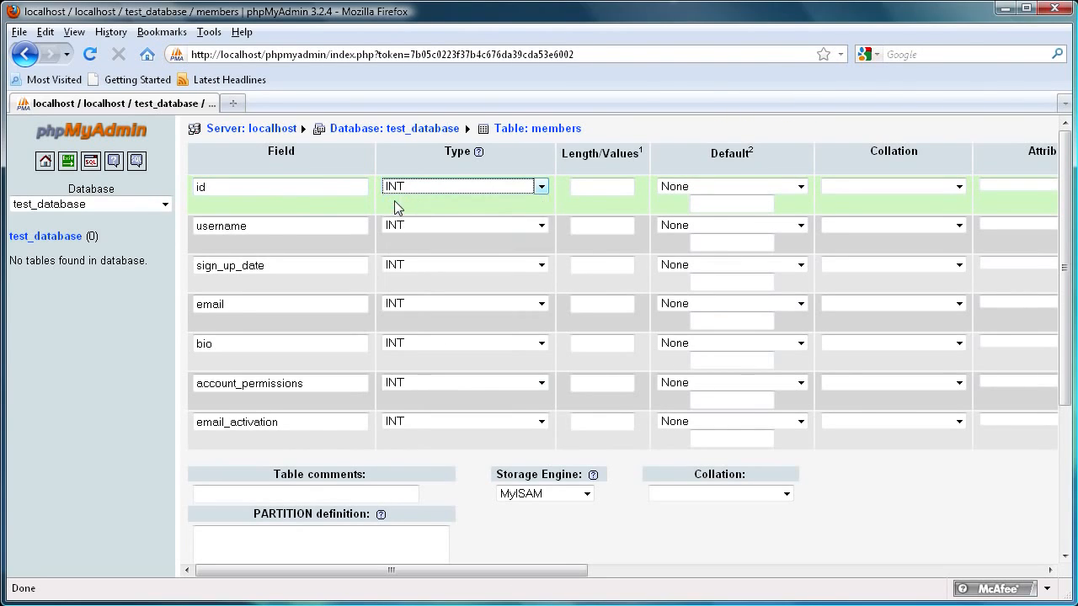
{"action": "left_click", "coordinate": [576, 191]}
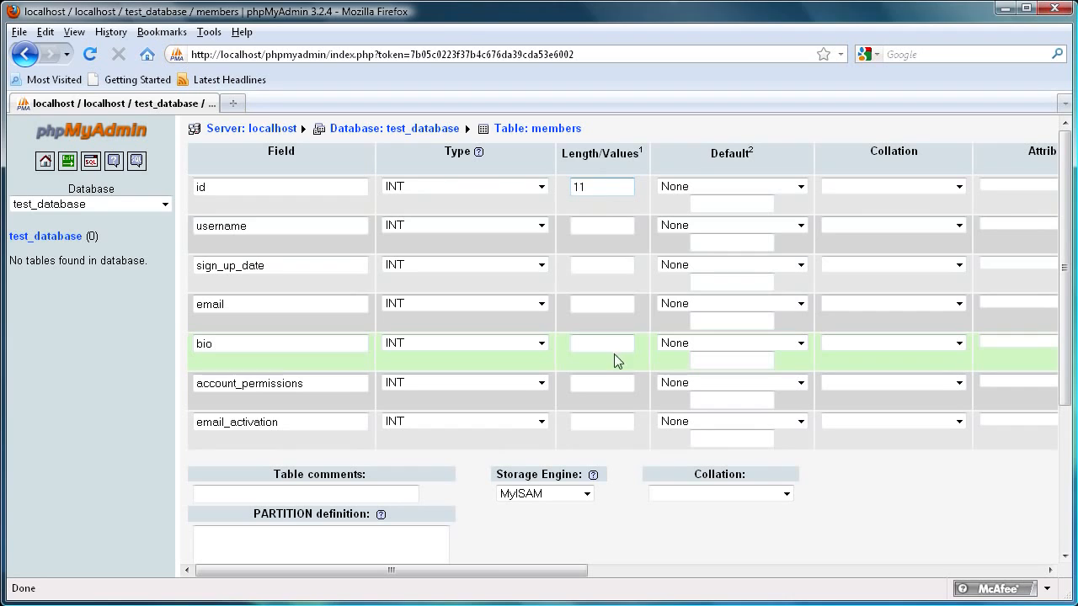
{"action": "left_click_drag", "start_coordinate": [496, 576], "coordinate": [716, 573]}
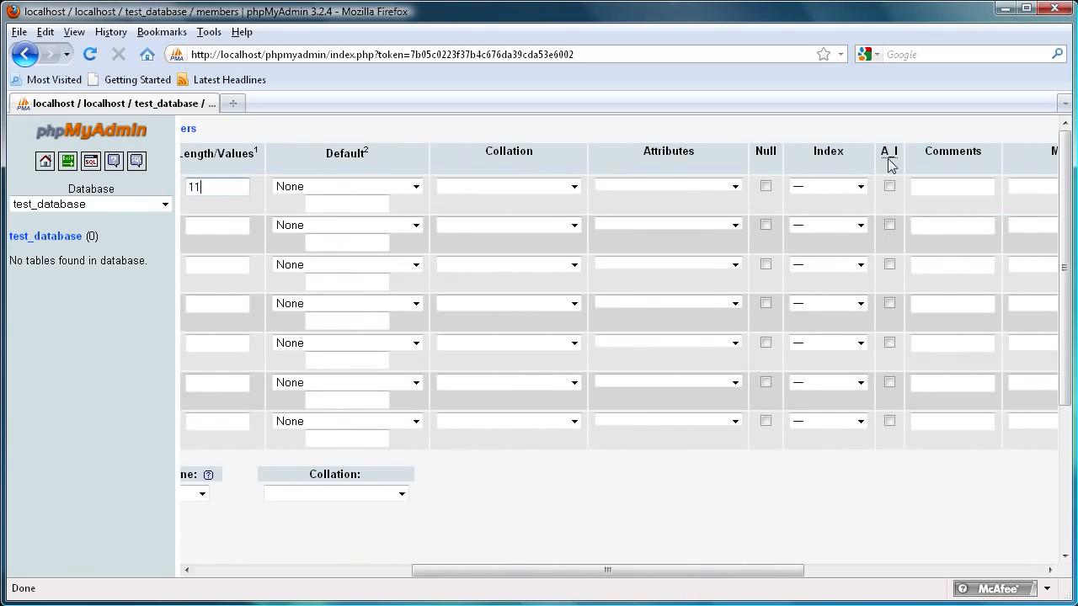
{"action": "left_click", "coordinate": [890, 187]}
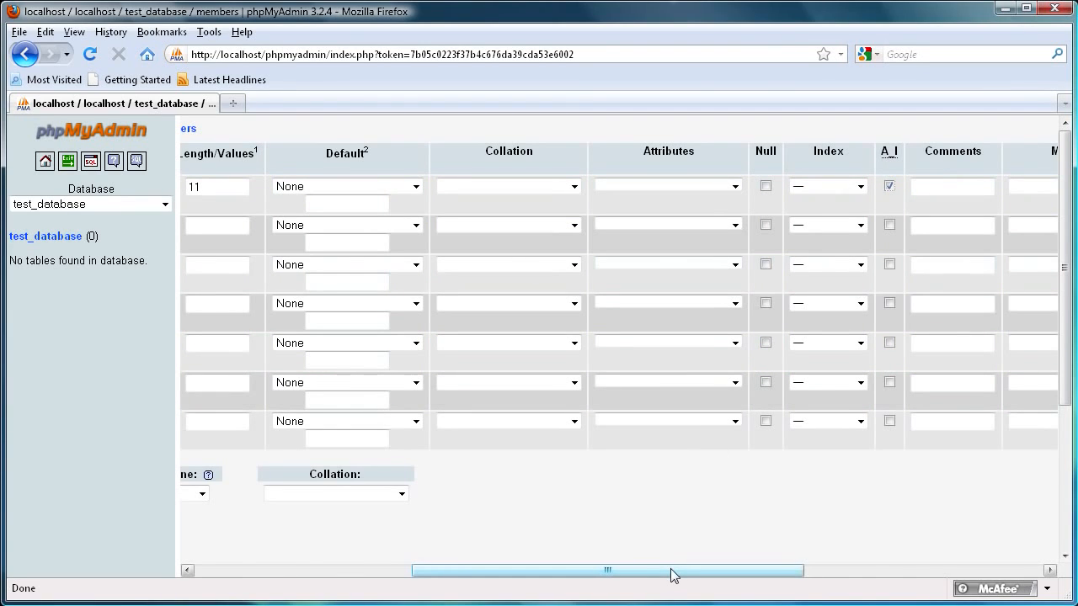
- Set the username field's type to VARCHAR with a length of 255
{"action": "left_click_drag", "start_coordinate": [671, 575], "coordinate": [452, 580]}
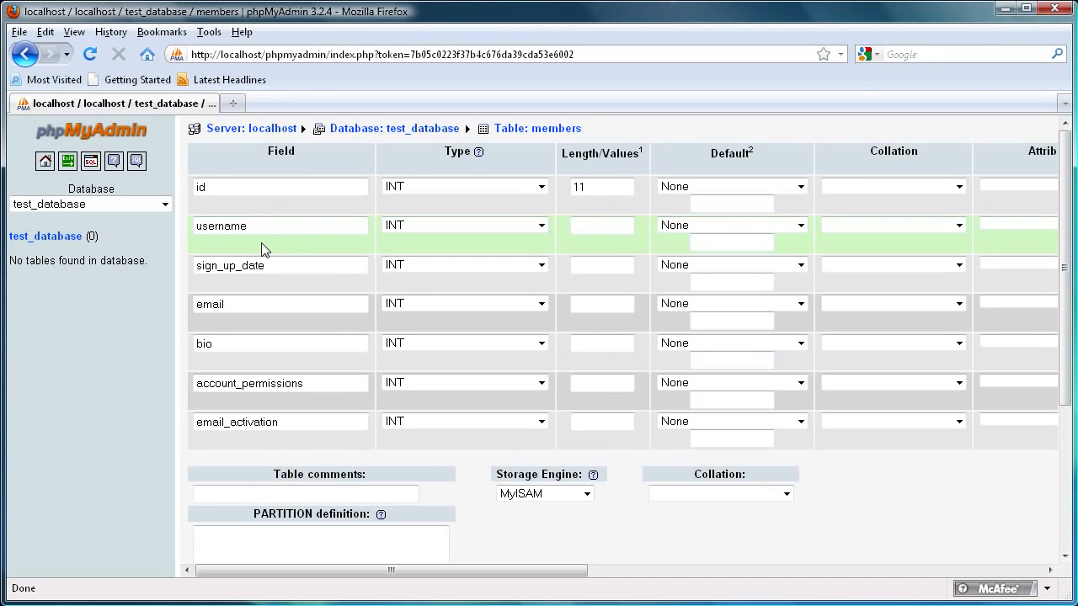
{"action": "left_click", "coordinate": [541, 227]}
{"action": "left_click", "coordinate": [421, 251]}
{"action": "left_click", "coordinate": [593, 231]}
{"action": "type", "text": "255"}
{"action": "left_click_drag", "start_coordinate": [597, 229], "coordinate": [581, 227]}
{"action": "left_click_drag", "start_coordinate": [589, 232], "coordinate": [558, 224]}
{"action": "left_click", "coordinate": [596, 229]}
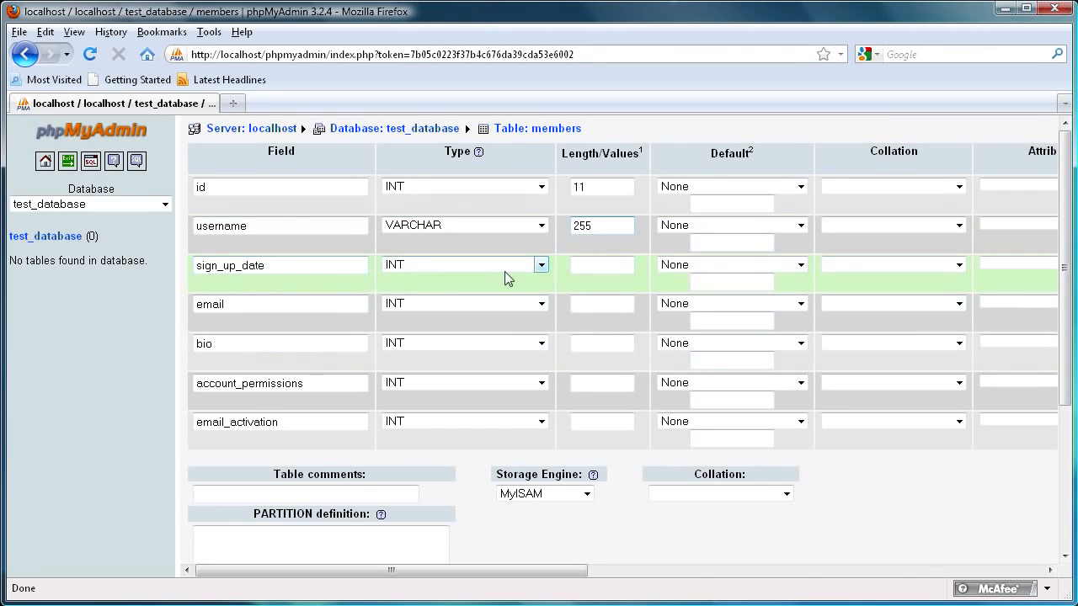
- Set the sign_up_date field's type to DATETIME
{"action": "left_click", "coordinate": [540, 266]}
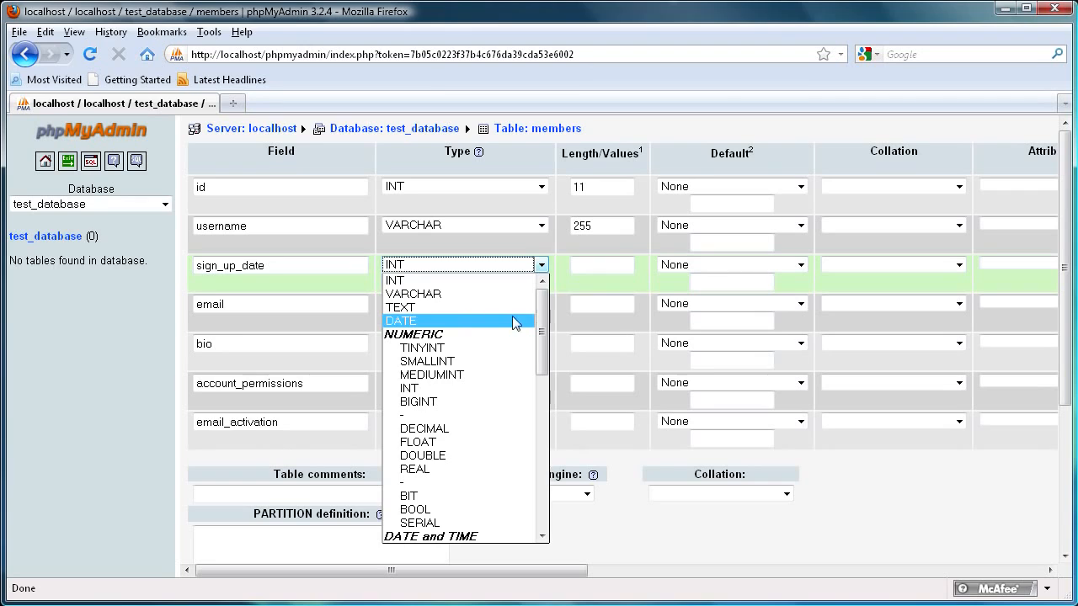
{"action": "left_click_drag", "start_coordinate": [546, 320], "coordinate": [543, 377]}
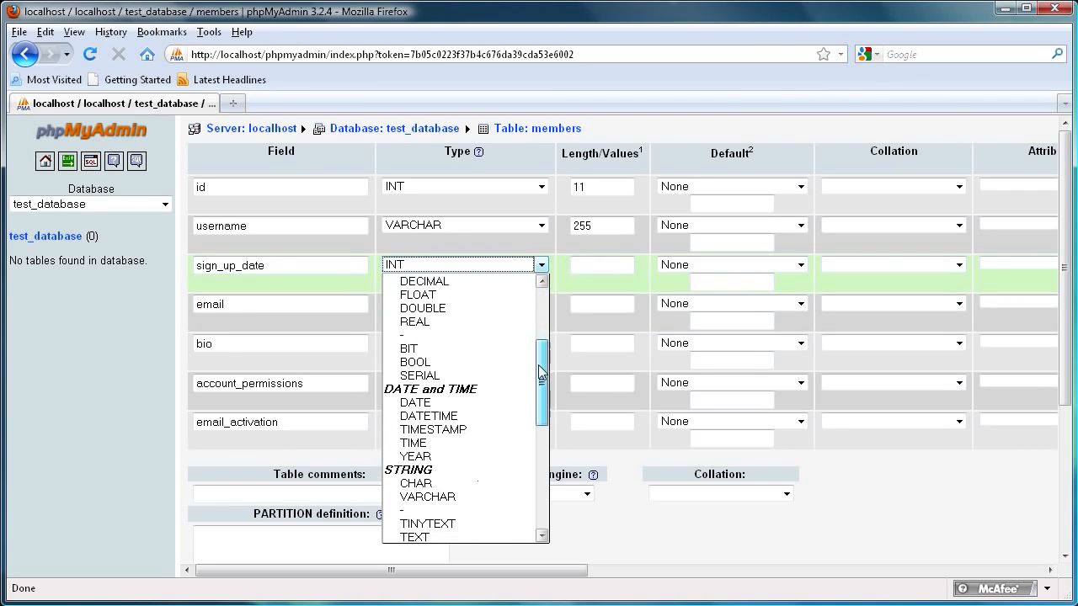
{"action": "left_click", "coordinate": [410, 421]}
{"action": "left_click", "coordinate": [574, 272]}
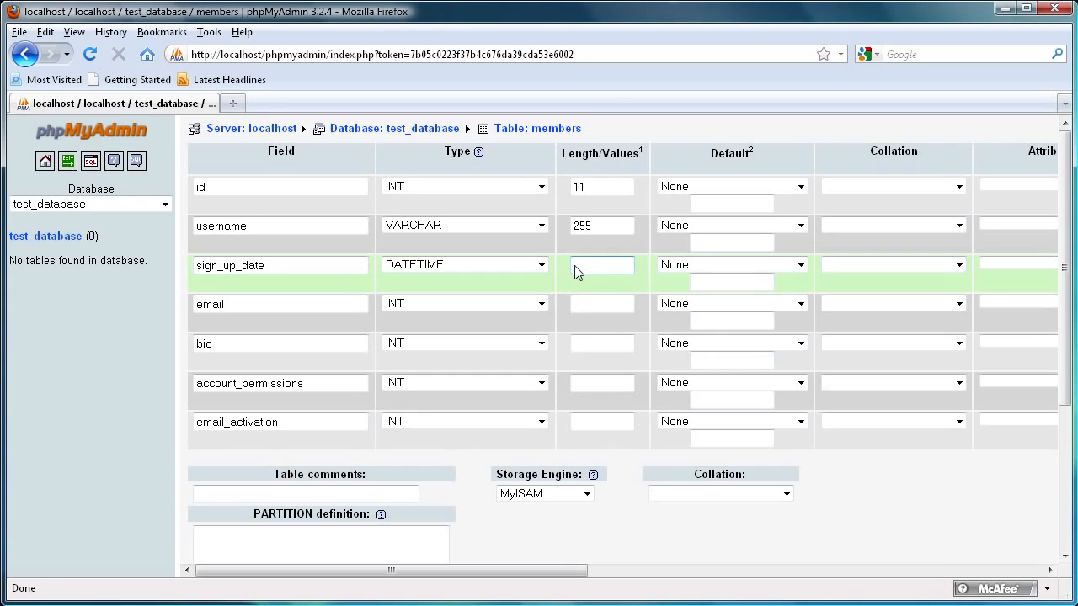
{"action": "type", "text": "te"}
{"action": "key", "text": "BackSpace"}
{"action": "left_click_drag", "start_coordinate": [609, 272], "coordinate": [546, 270]}
{"action": "left_click_drag", "start_coordinate": [614, 270], "coordinate": [570, 269]}
{"action": "left_click_drag", "start_coordinate": [614, 269], "coordinate": [576, 274]}
{"action": "key", "text": "BackSpace"}
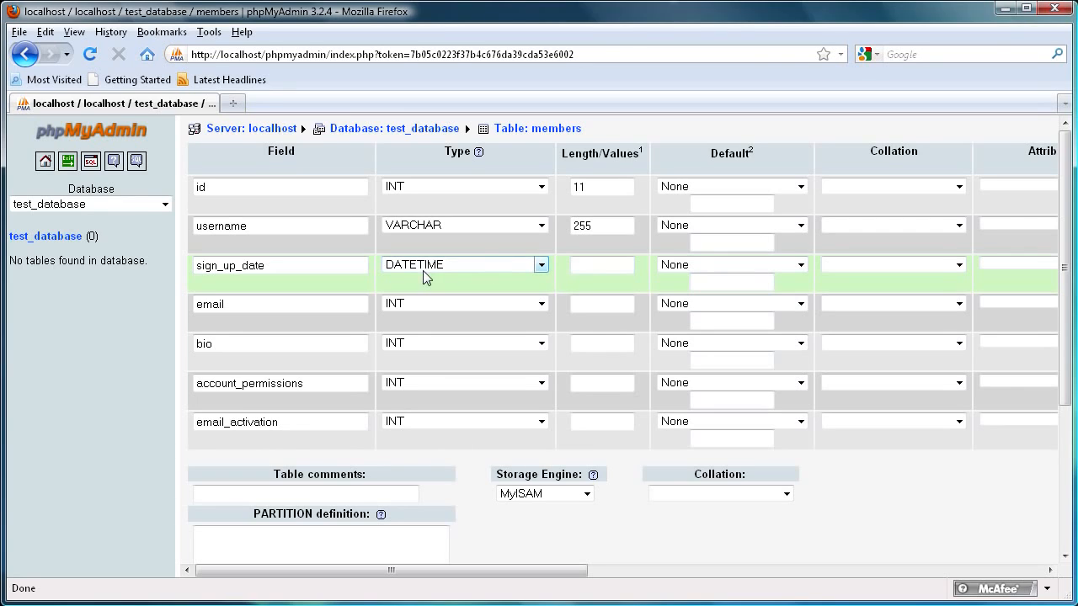
- Set the email field's type to VARCHAR with a length of 255
{"action": "left_click", "coordinate": [211, 311]}
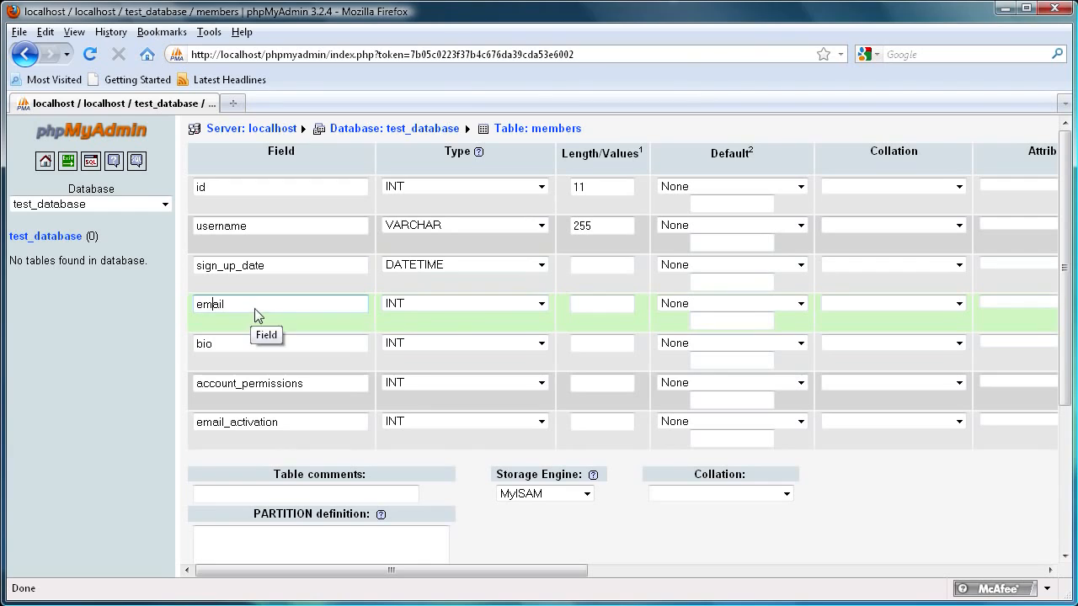
{"action": "left_click", "coordinate": [541, 305]}
{"action": "left_click", "coordinate": [471, 335]}
{"action": "left_click", "coordinate": [597, 308]}
{"action": "type", "text": "255"}
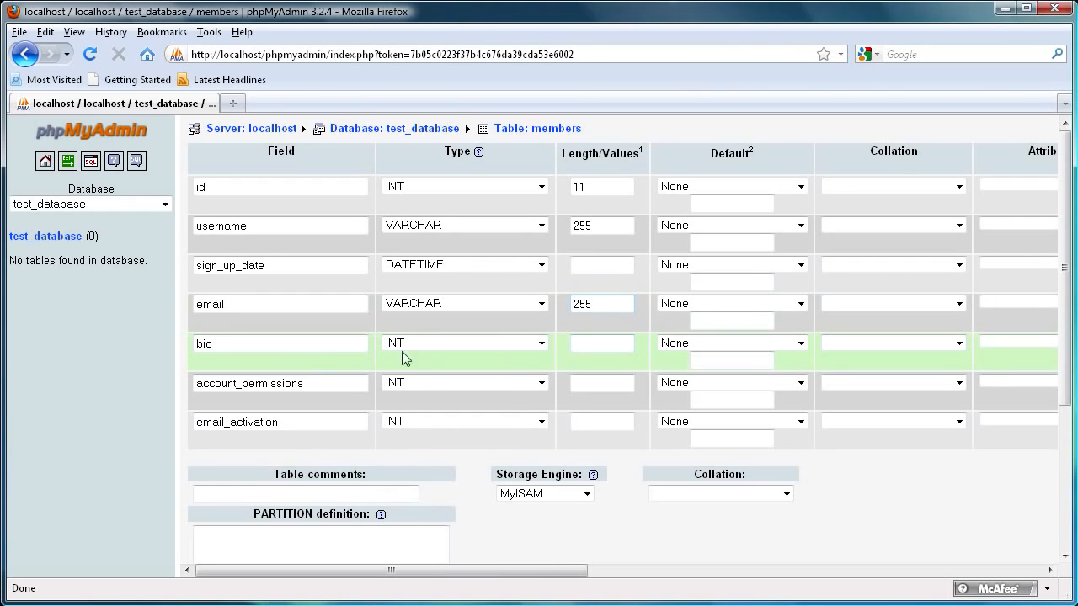
- Set the bio field's type to TEXT and look through the other available string types
{"action": "left_click", "coordinate": [543, 344]}
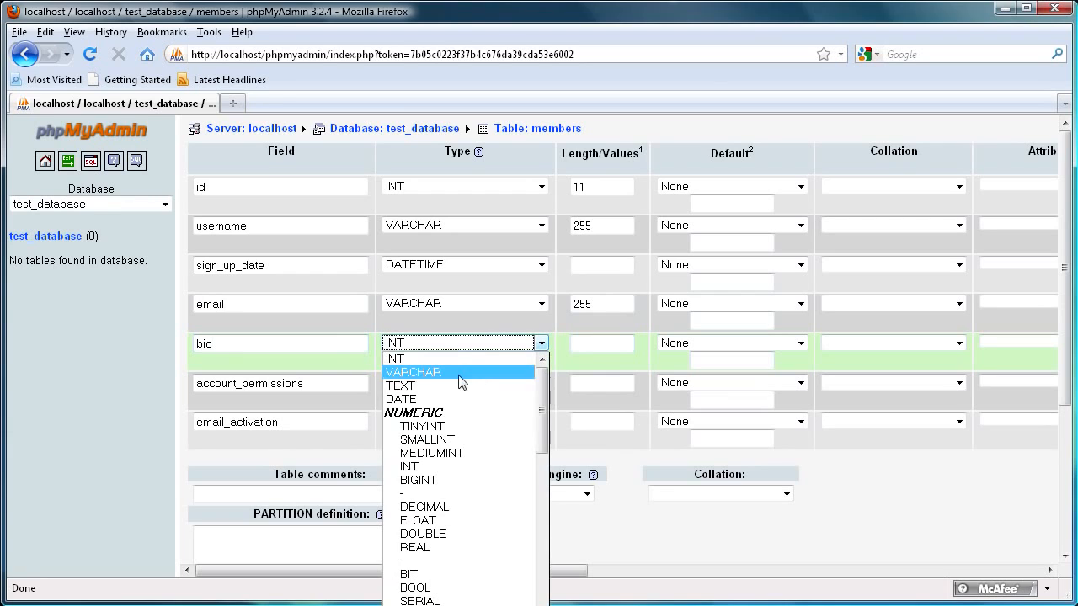
{"action": "left_click", "coordinate": [448, 383]}
{"action": "left_click", "coordinate": [541, 343]}
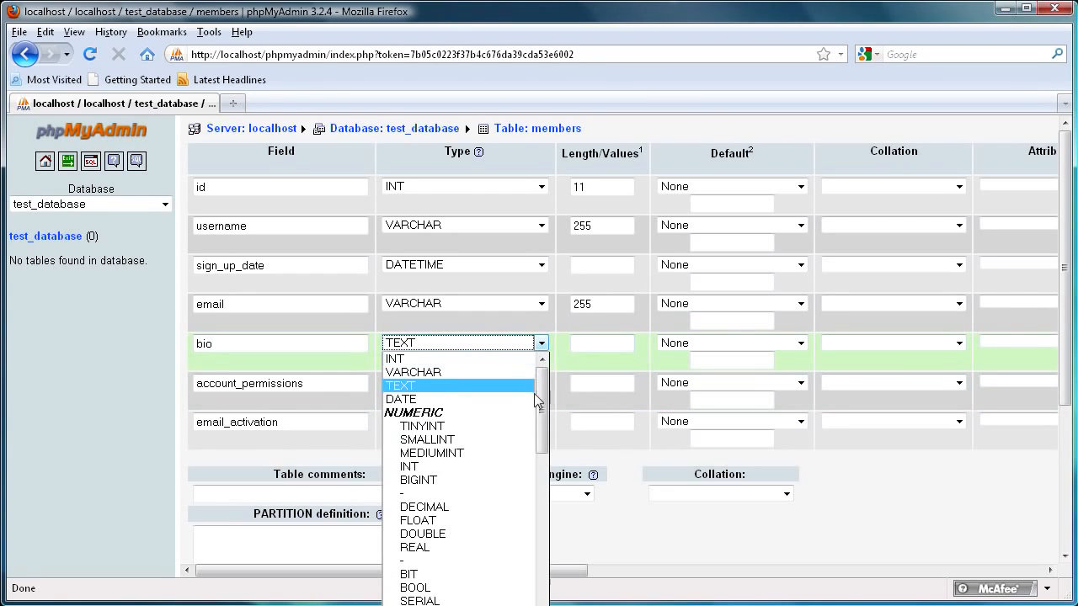
{"action": "left_click_drag", "start_coordinate": [543, 383], "coordinate": [543, 512]}
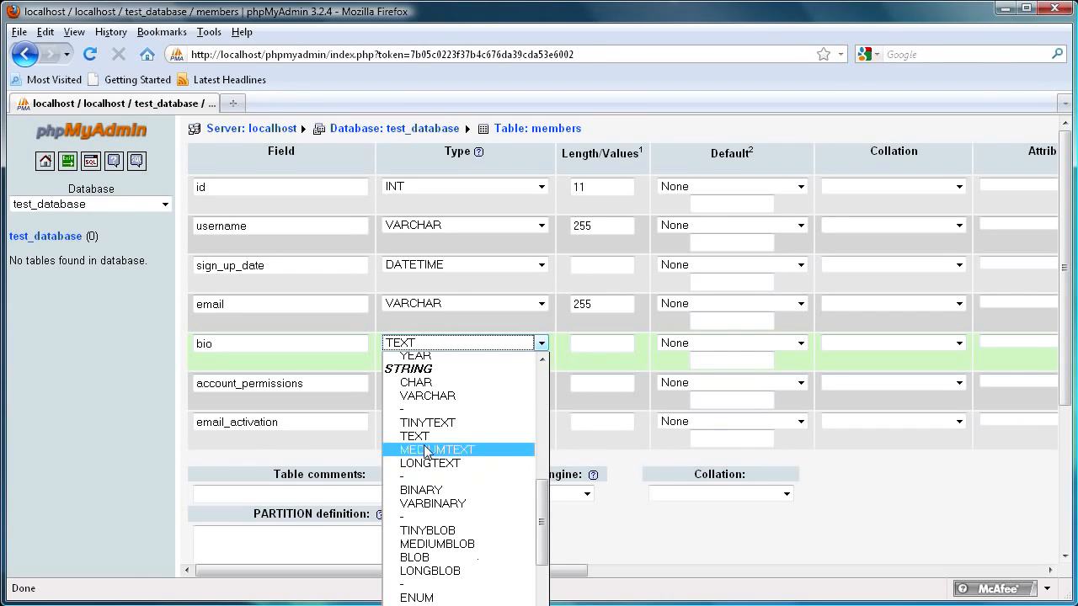
{"action": "left_click", "coordinate": [560, 348]}
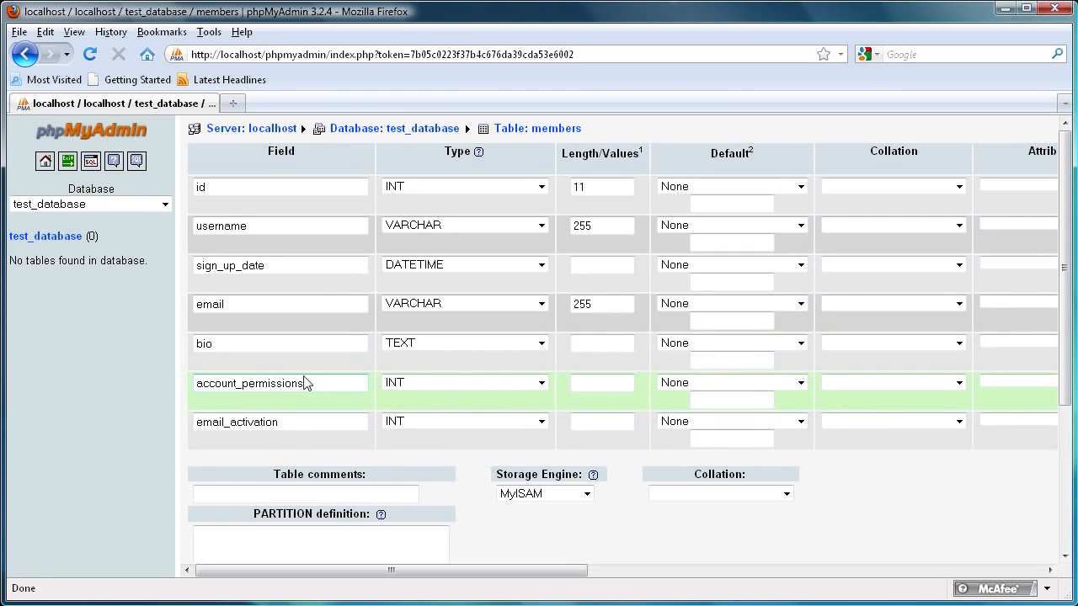
- Set the account_permissions field's type to ENUM with the values 'a','b','c', following the format given in the page's footnote
{"action": "left_click", "coordinate": [542, 383]}
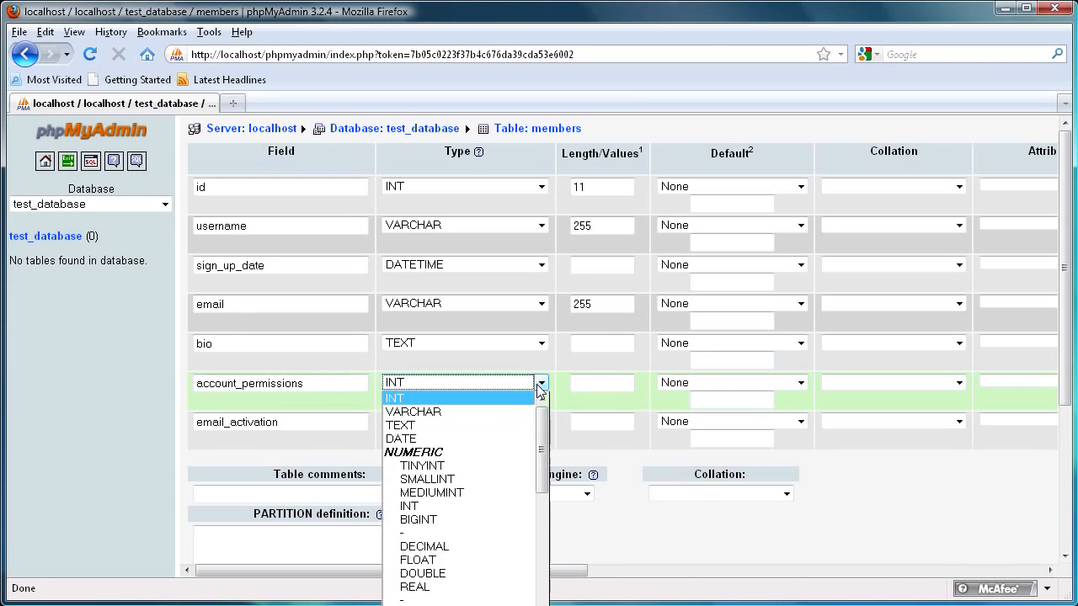
{"action": "left_click_drag", "start_coordinate": [542, 443], "coordinate": [541, 566]}
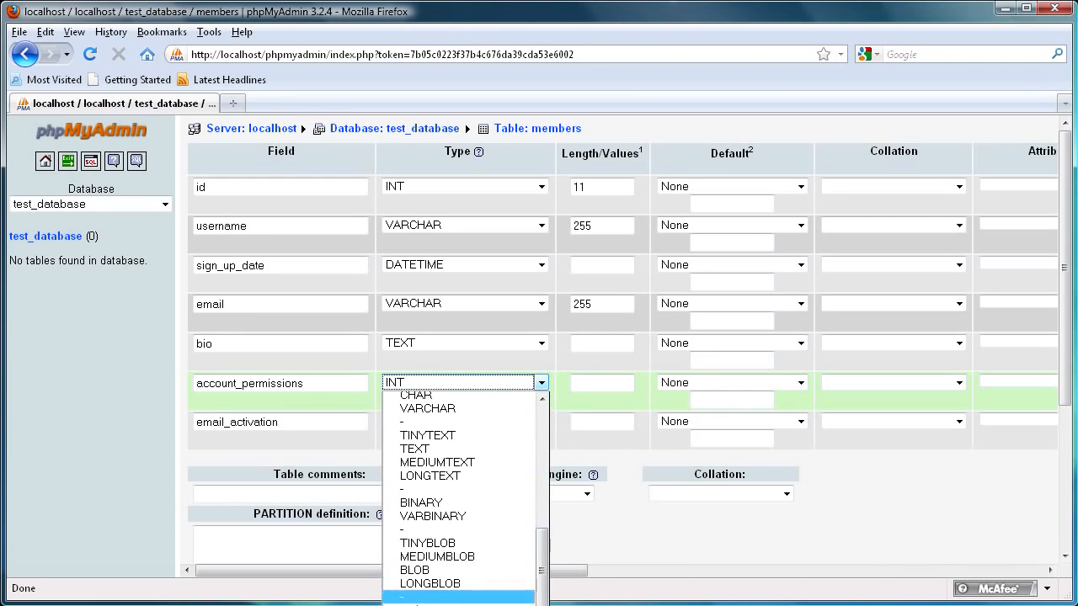
{"action": "left_click", "coordinate": [446, 595]}
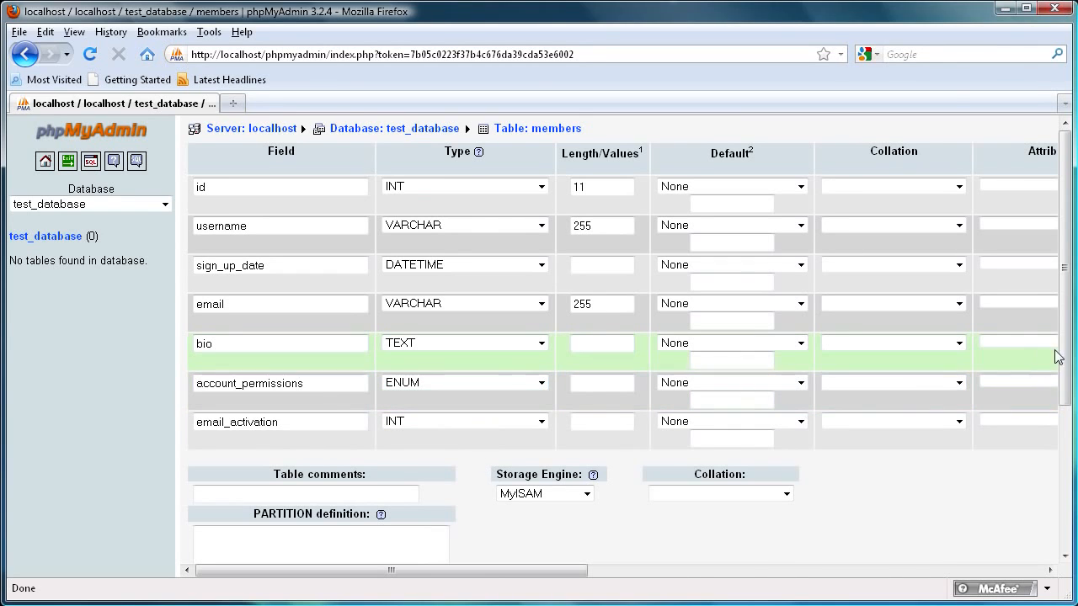
{"action": "scroll", "coordinate": [265, 480], "scroll_direction": "down", "scroll_amount": 5}
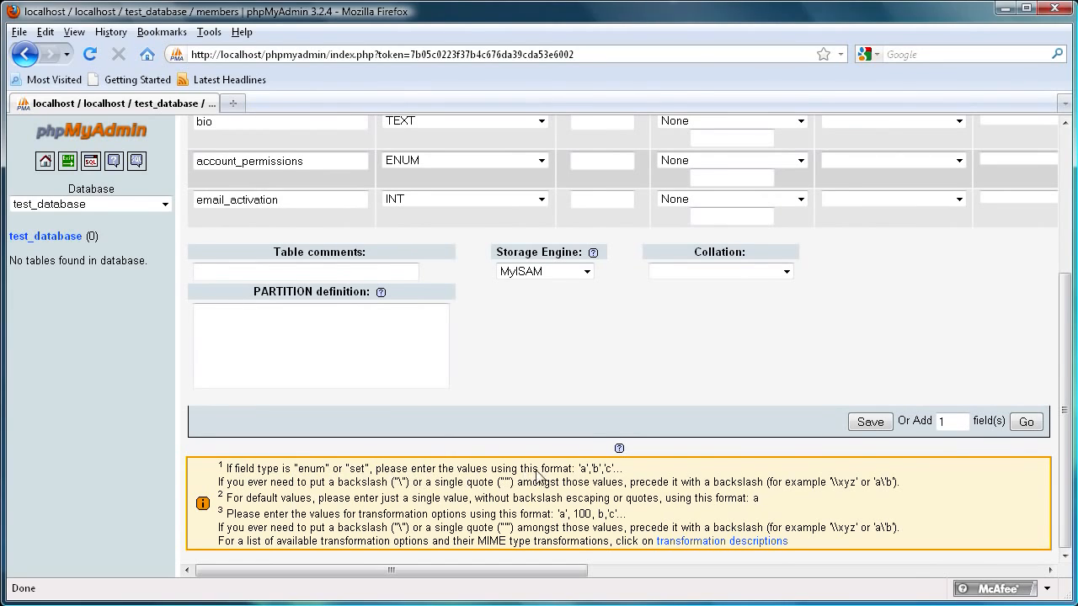
{"action": "left_click_drag", "start_coordinate": [578, 470], "coordinate": [613, 476]}
{"action": "scroll", "coordinate": [763, 368], "scroll_direction": "up", "scroll_amount": 5}
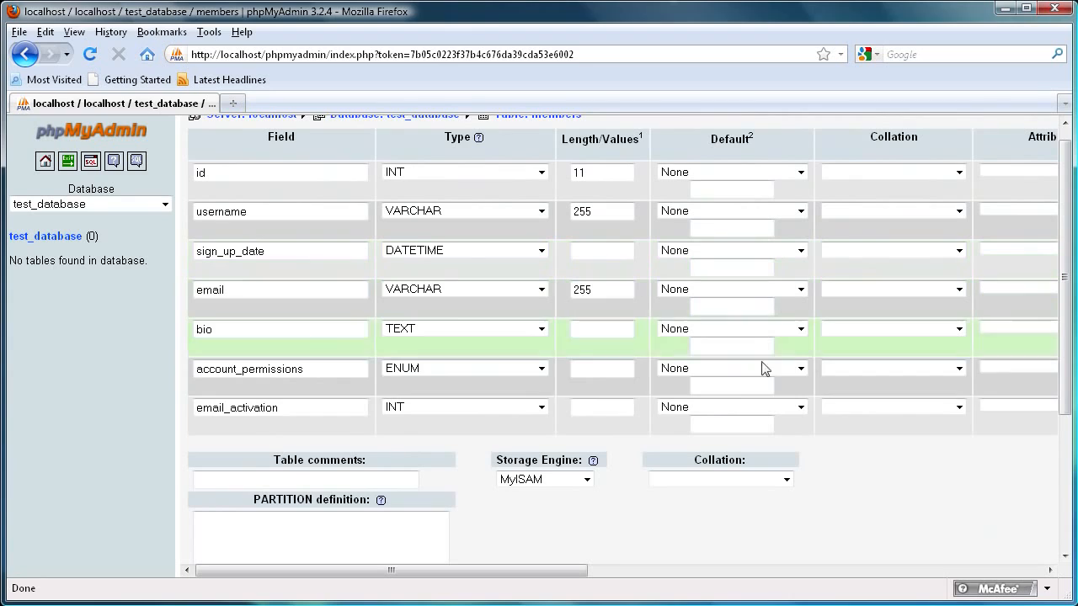
{"action": "left_click", "coordinate": [617, 369]}
{"action": "type", "text": "'a','b','c'"}
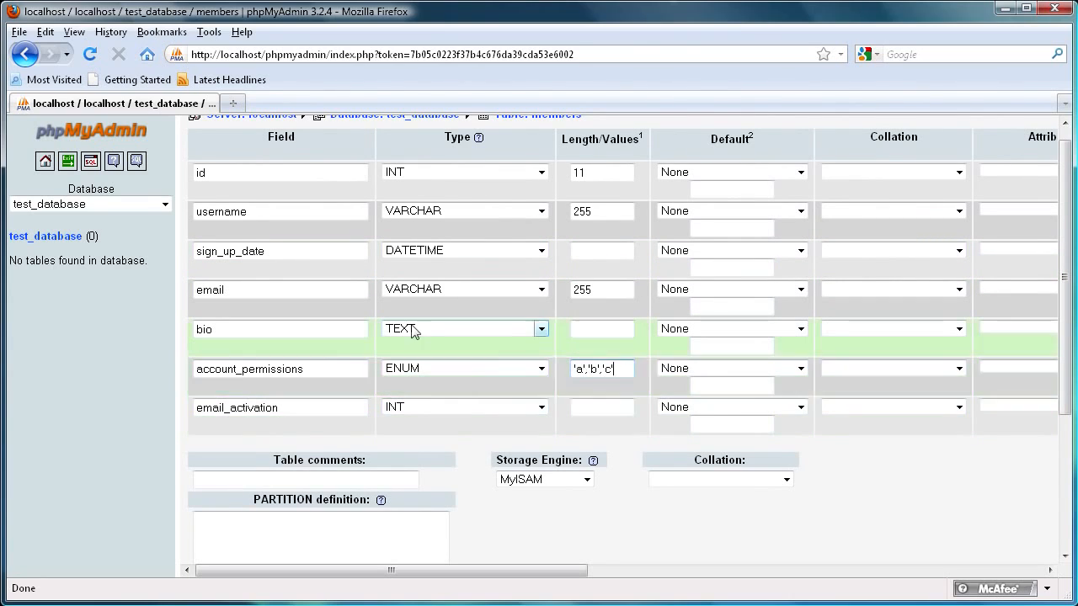
- Set the email_activation field's type to ENUM with the values '0','1'
{"action": "left_click", "coordinate": [541, 408]}
{"action": "left_click_drag", "start_coordinate": [548, 461], "coordinate": [547, 581]}
{"action": "left_click", "coordinate": [472, 605]}
{"action": "left_click", "coordinate": [602, 414]}
{"action": "type", "text": "'a','b','c'"}
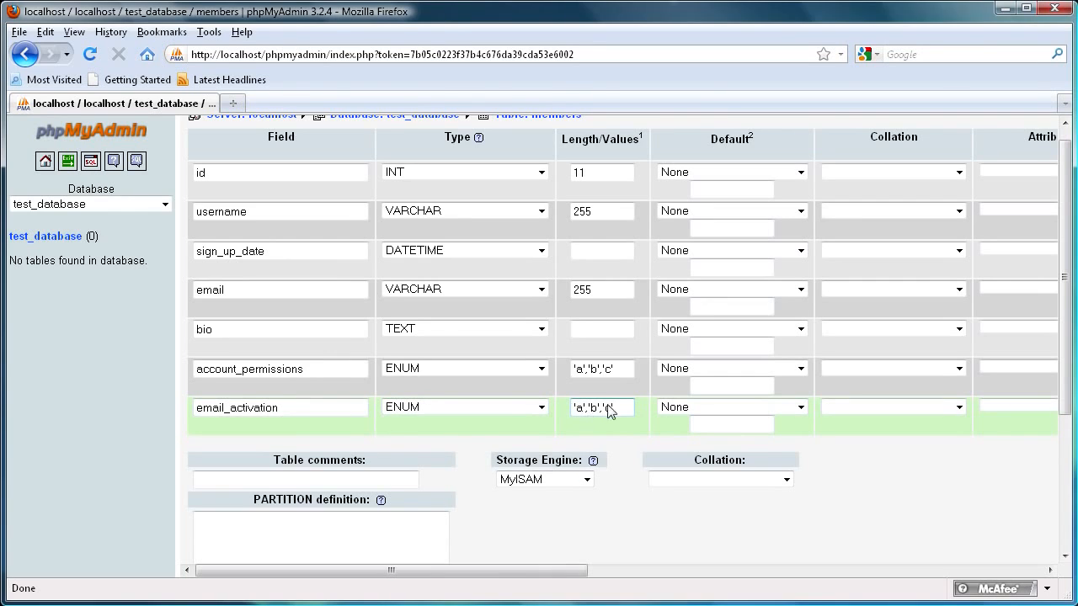
{"action": "left_click_drag", "start_coordinate": [621, 408], "coordinate": [602, 407]}
{"action": "key", "text": "BackSpace"}
{"action": "left_click_drag", "start_coordinate": [580, 408], "coordinate": [592, 409]}
{"action": "type", "text": "0','1"}
{"action": "left_click", "coordinate": [627, 370]}
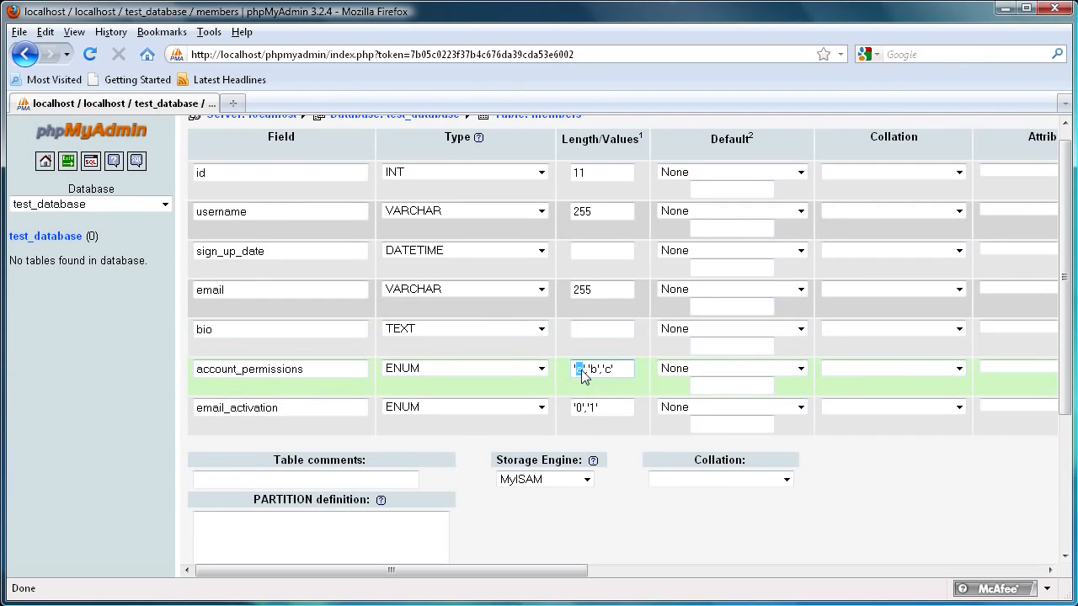
{"action": "type", "text": "a"}
{"action": "left_click", "coordinate": [593, 371]}
{"action": "left_click", "coordinate": [606, 370]}
{"action": "left_click_drag", "start_coordinate": [576, 376], "coordinate": [624, 369]}
{"action": "left_click", "coordinate": [619, 370]}
{"action": "mouse_move", "coordinate": [576, 369]}
{"action": "left_mouse_down"}
{"action": "mouse_move", "coordinate": [614, 370]}
{"action": "mouse_move", "coordinate": [562, 368]}
{"action": "left_mouse_up"}
{"action": "left_click", "coordinate": [618, 369]}
{"action": "left_click", "coordinate": [621, 371]}
- Give the account_permissions field a default "As defined:" with the value a
{"action": "left_click", "coordinate": [795, 371]}
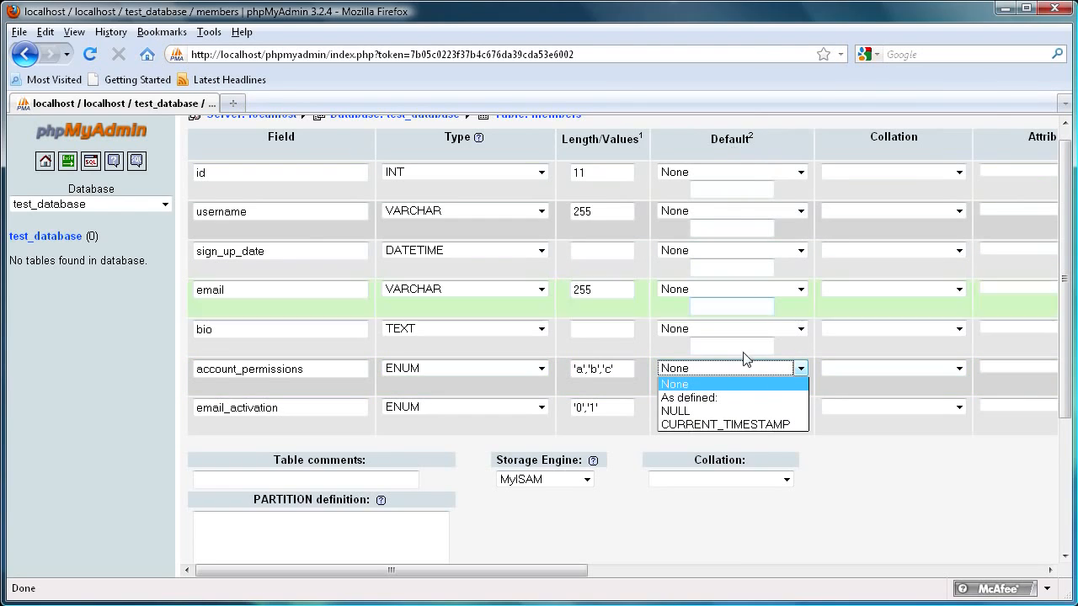
{"action": "left_click", "coordinate": [697, 397]}
{"action": "left_click", "coordinate": [707, 387]}
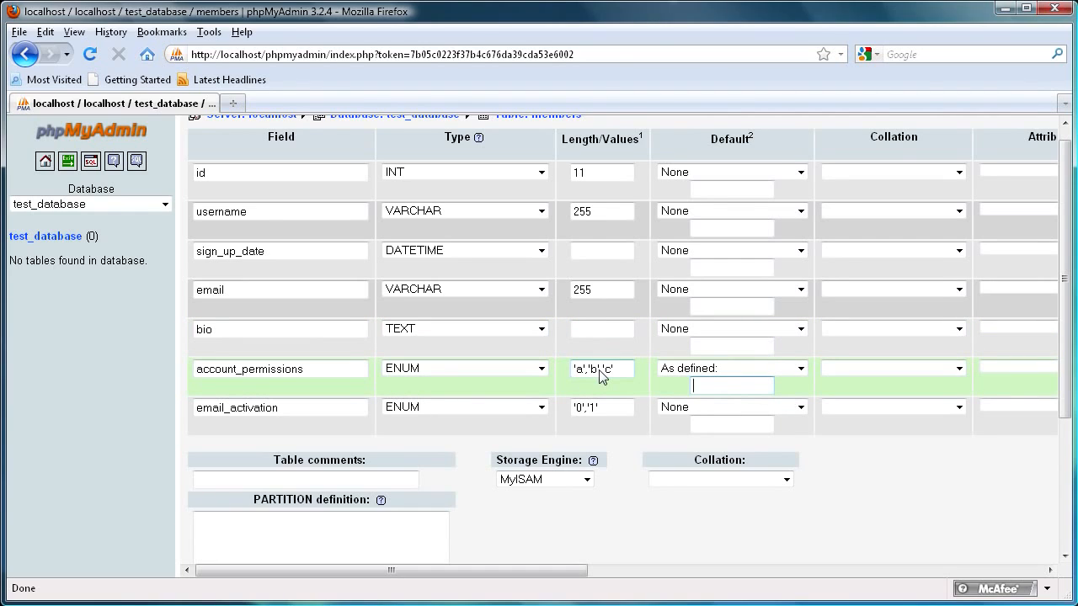
{"action": "type", "text": "a"}
{"action": "left_click", "coordinate": [608, 373]}
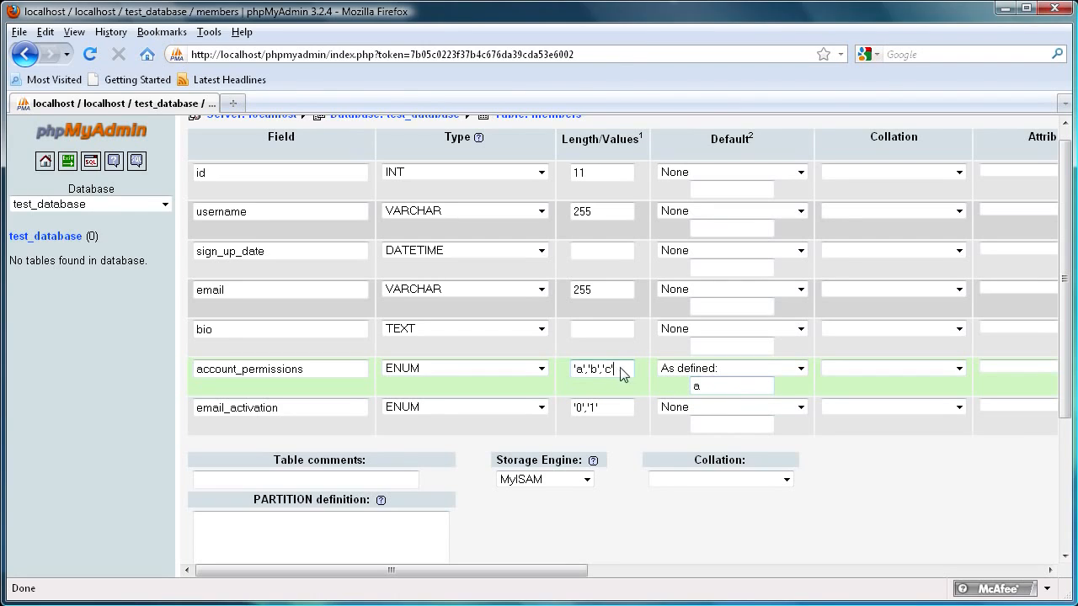
{"action": "left_click", "coordinate": [706, 388]}
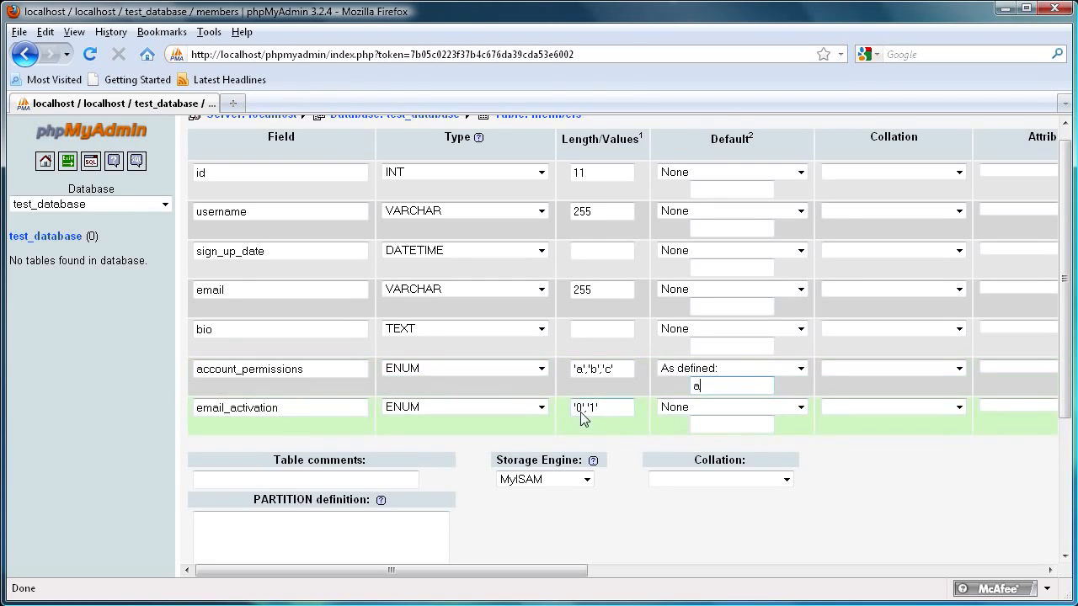
- Give the email_activation field a default "As defined:" with the value 0
{"action": "left_click", "coordinate": [800, 408]}
{"action": "left_click", "coordinate": [712, 435]}
{"action": "left_click", "coordinate": [717, 427]}
{"action": "type", "text": "0"}
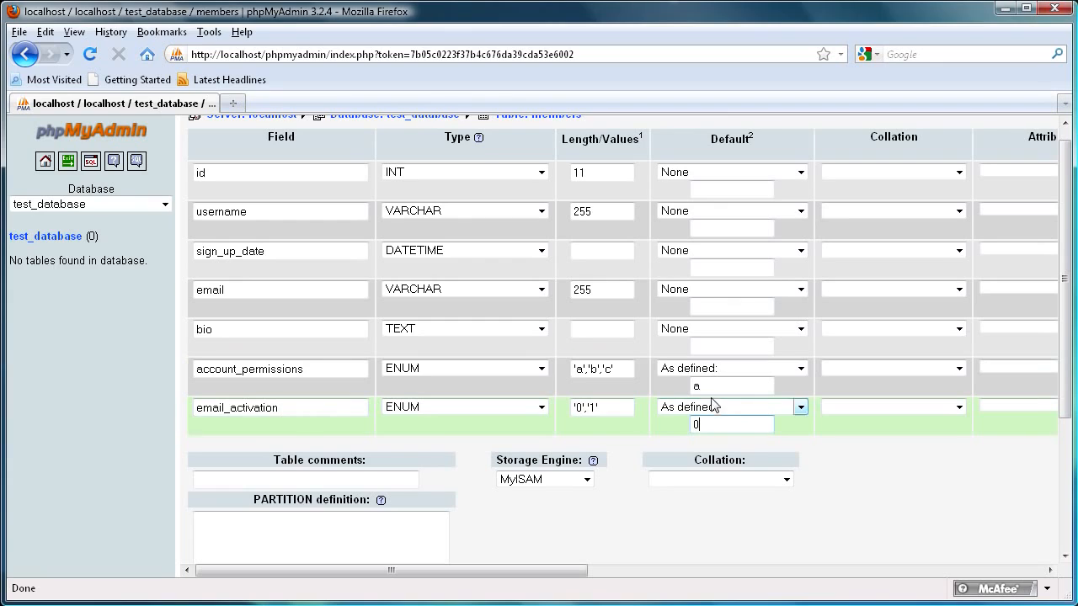
{"action": "left_click", "coordinate": [596, 408]}
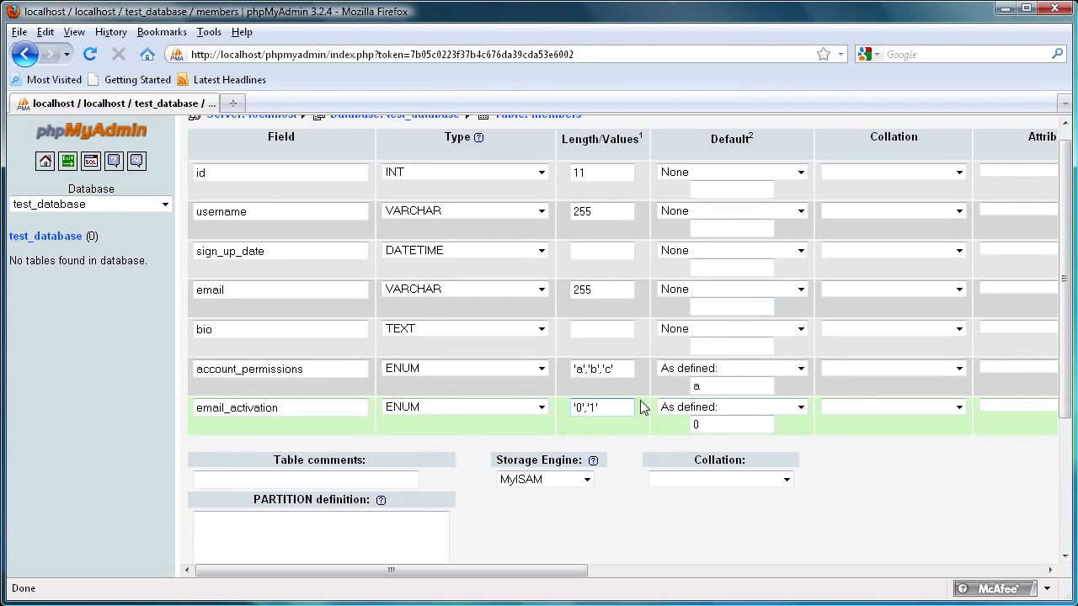
{"action": "left_click", "coordinate": [596, 410]}
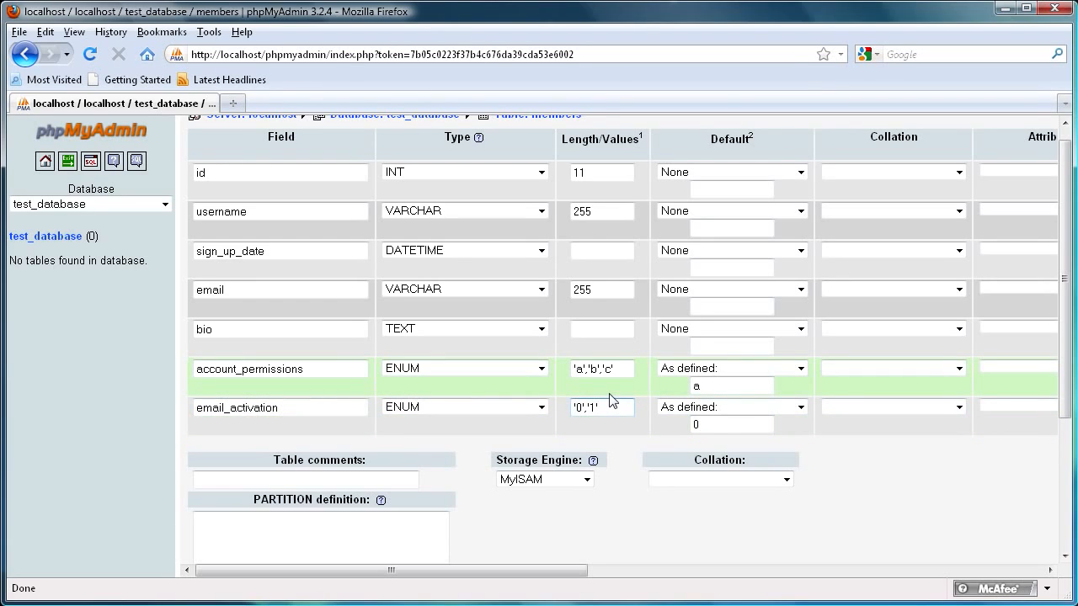
{"action": "left_click", "coordinate": [286, 413]}
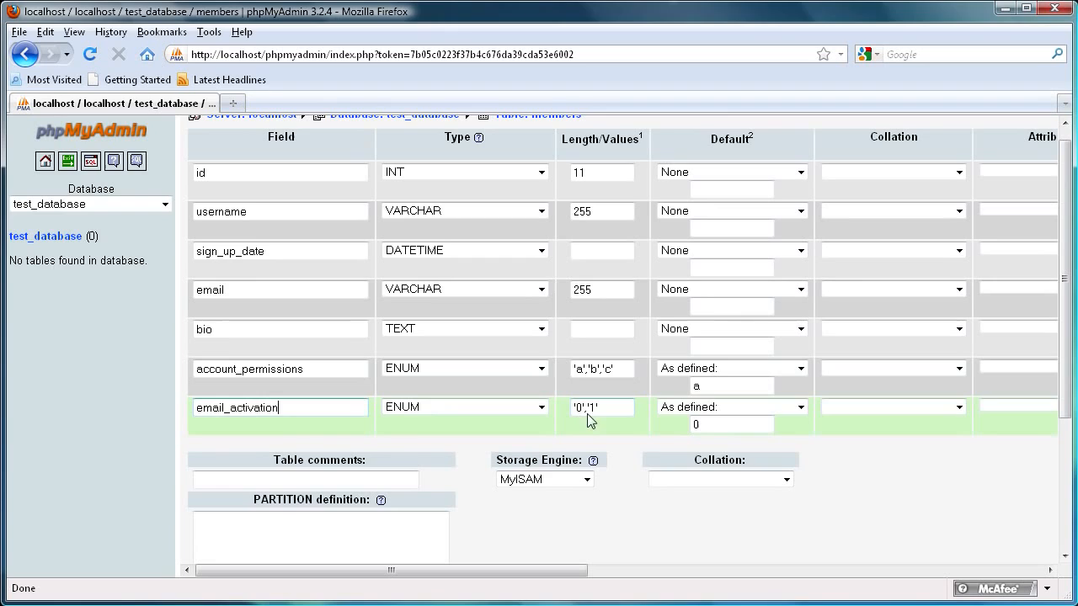
{"action": "left_click", "coordinate": [590, 411]}
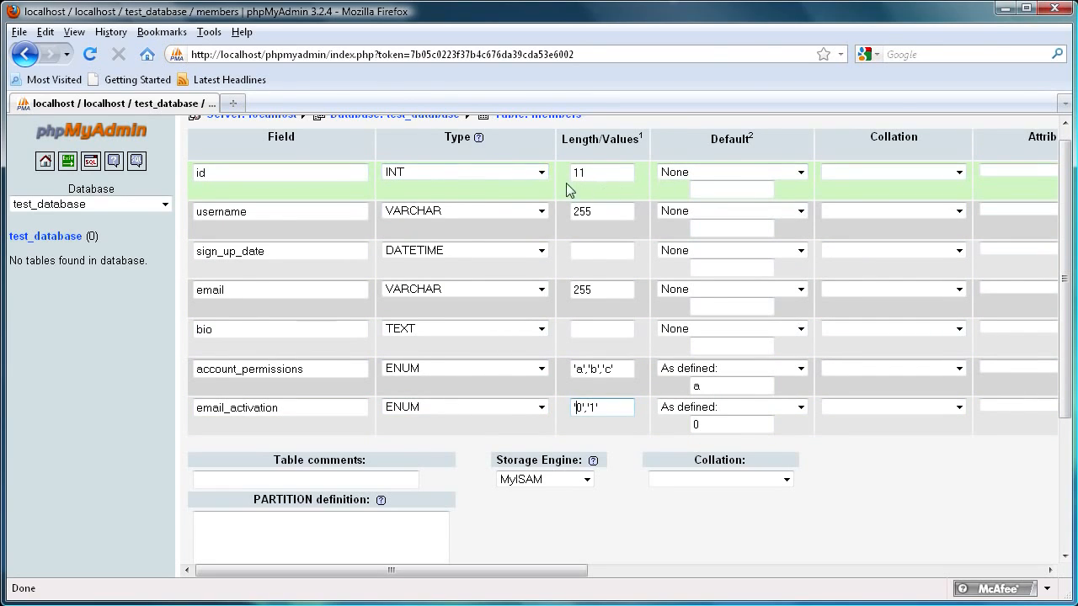
{"action": "left_click", "coordinate": [541, 172]}
{"action": "left_click_drag", "start_coordinate": [542, 253], "coordinate": [542, 198]}
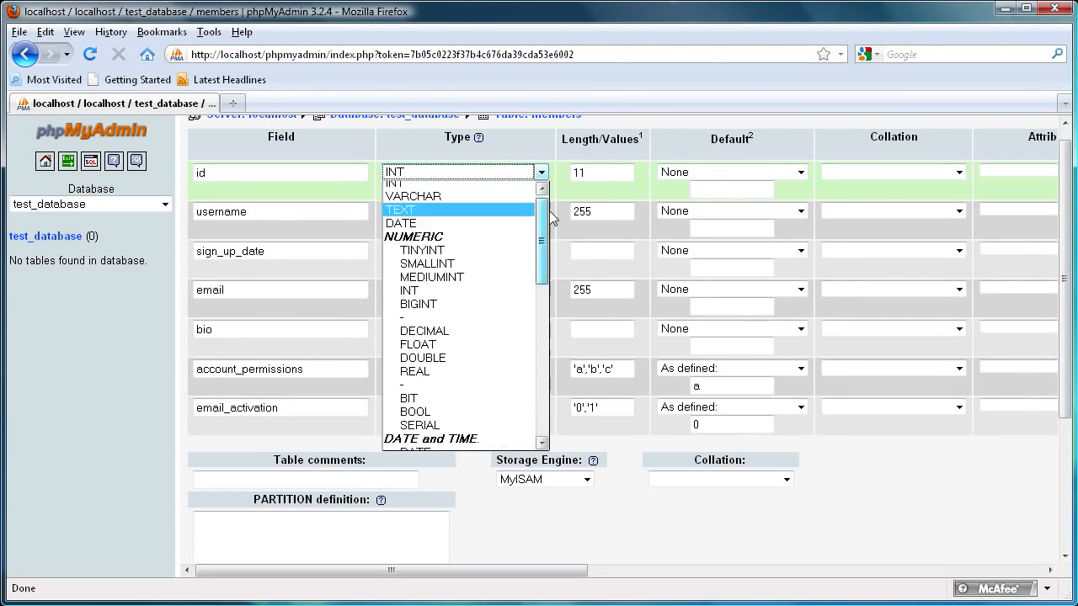
{"action": "left_click", "coordinate": [531, 154]}
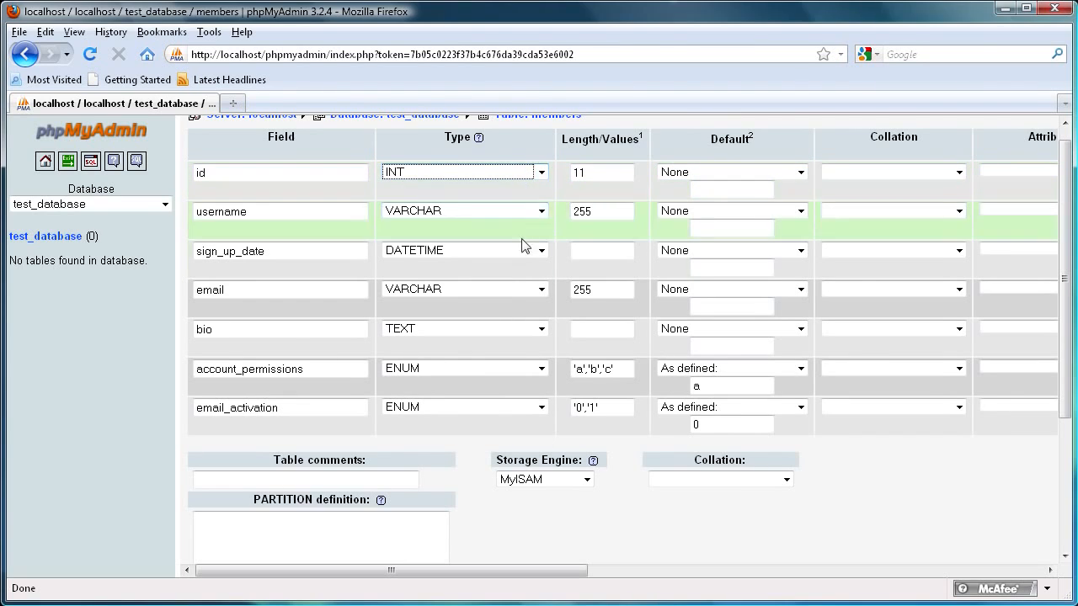
{"action": "left_click", "coordinate": [393, 189]}
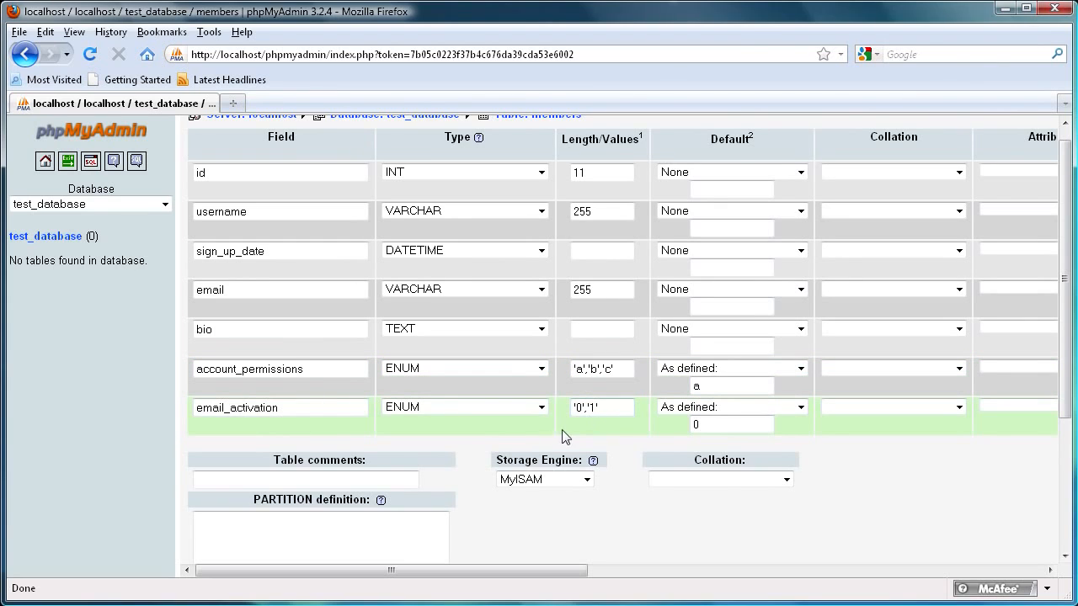
{"action": "left_click_drag", "start_coordinate": [446, 572], "coordinate": [385, 587]}
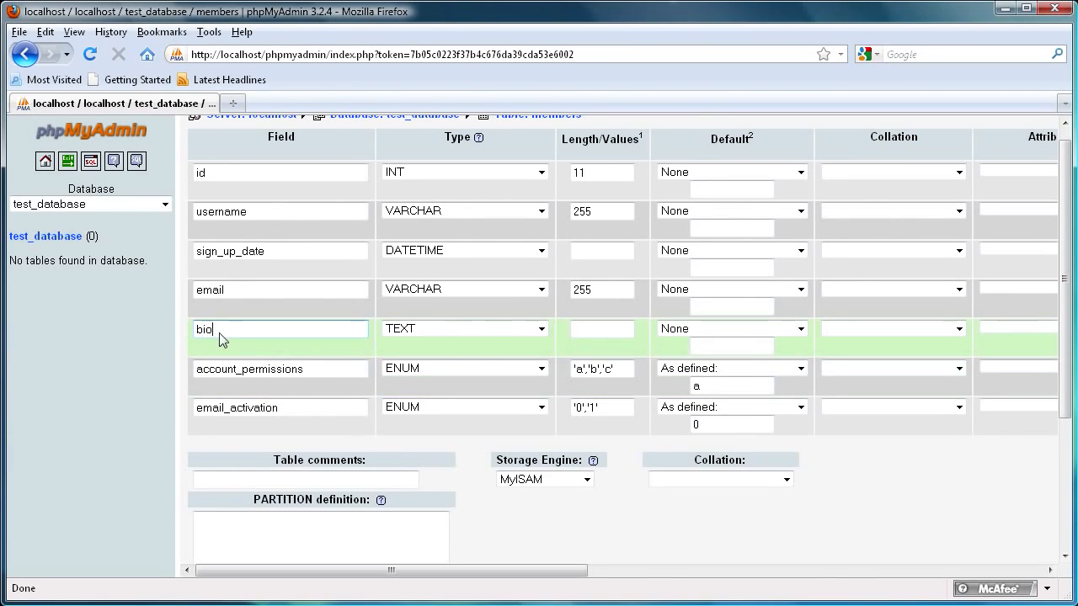
- Allow NULL values for the bio field
{"action": "left_click_drag", "start_coordinate": [349, 570], "coordinate": [589, 558]}
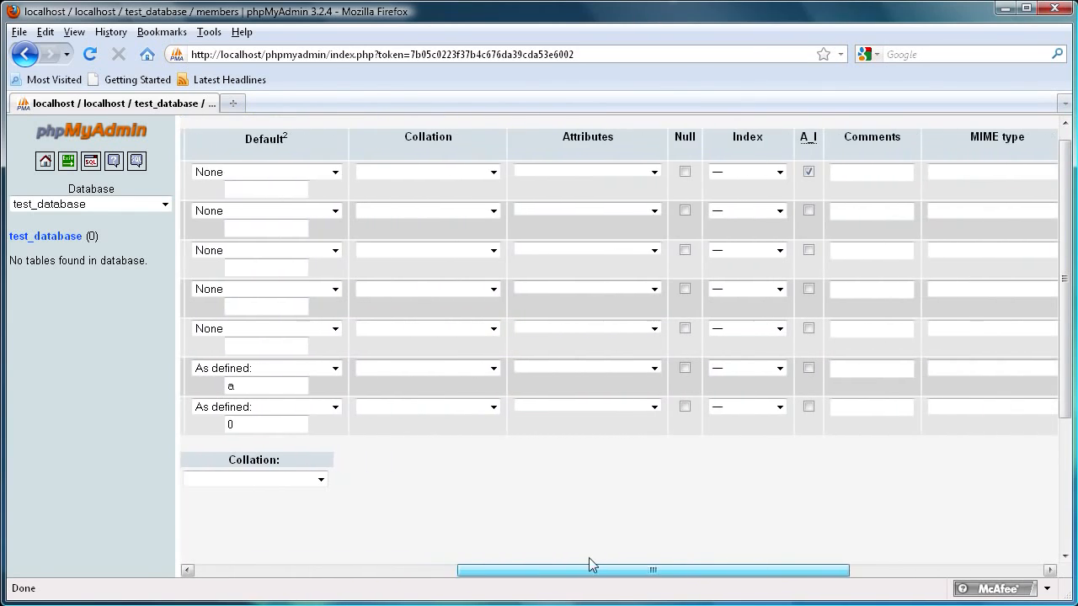
{"action": "left_click", "coordinate": [685, 328]}
{"action": "mouse_move", "coordinate": [619, 570]}
{"action": "left_mouse_down"}
{"action": "mouse_move", "coordinate": [601, 576]}
{"action": "mouse_move", "coordinate": [629, 580]}
{"action": "left_mouse_up"}
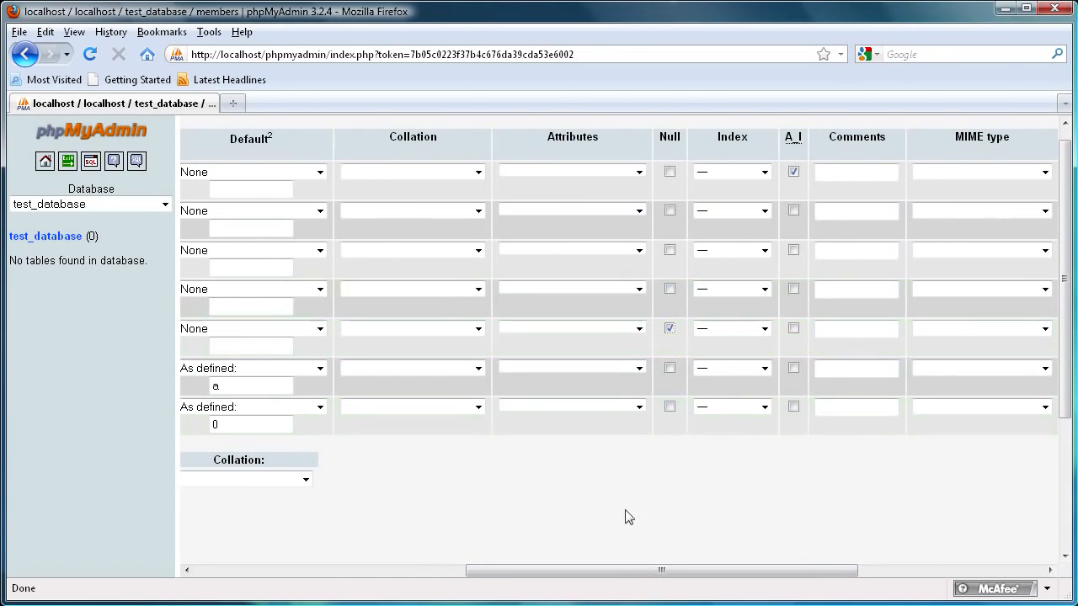
{"action": "left_click_drag", "start_coordinate": [623, 571], "coordinate": [351, 575]}
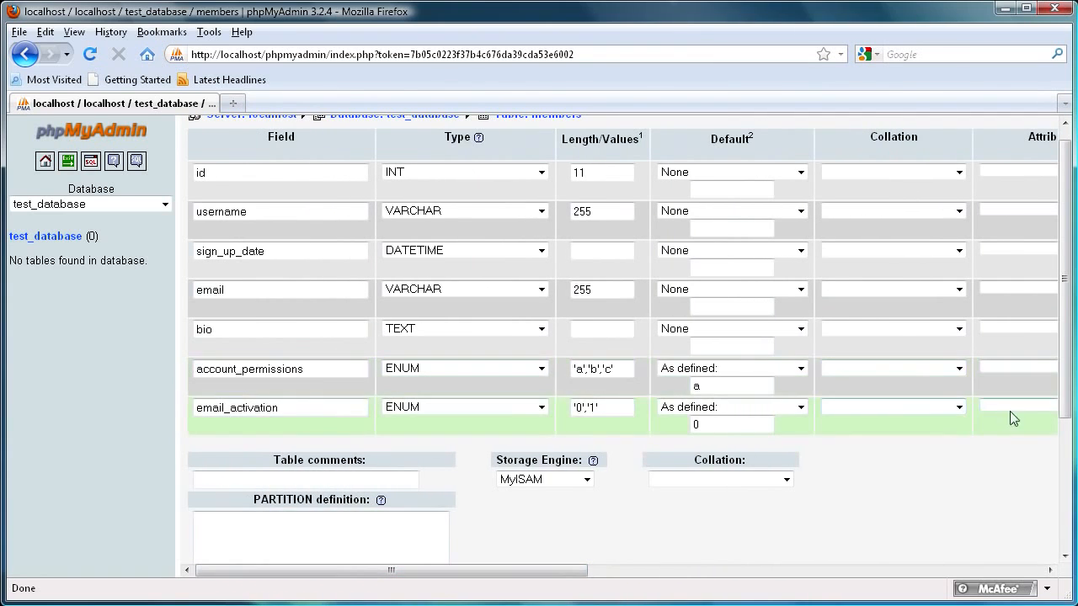
- Save the field definitions to create the members table in test_database
{"action": "left_click_drag", "start_coordinate": [1061, 409], "coordinate": [1044, 482]}
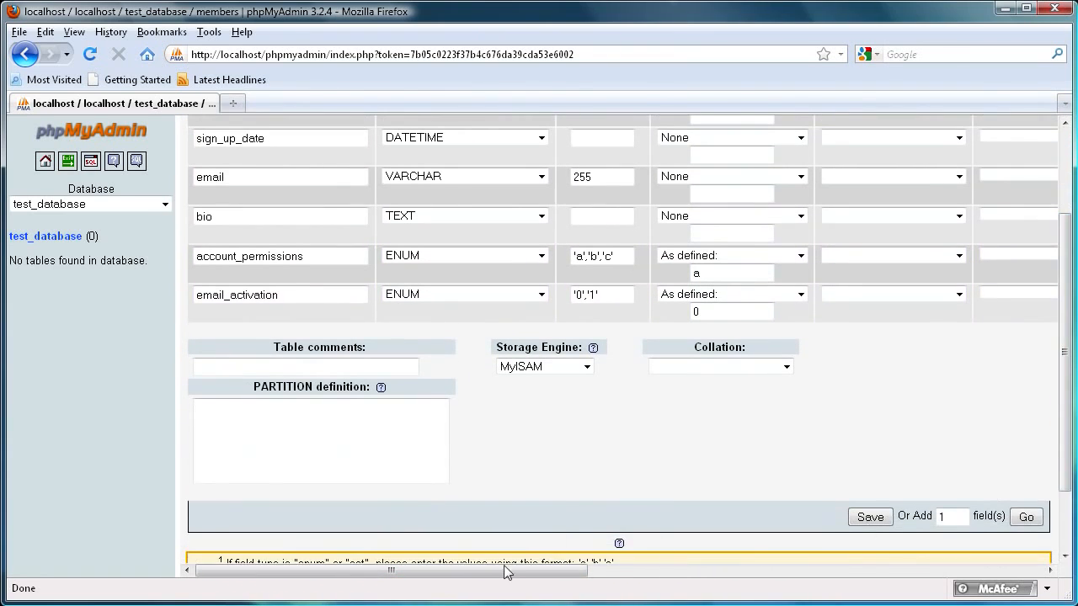
{"action": "left_click_drag", "start_coordinate": [475, 578], "coordinate": [593, 580]}
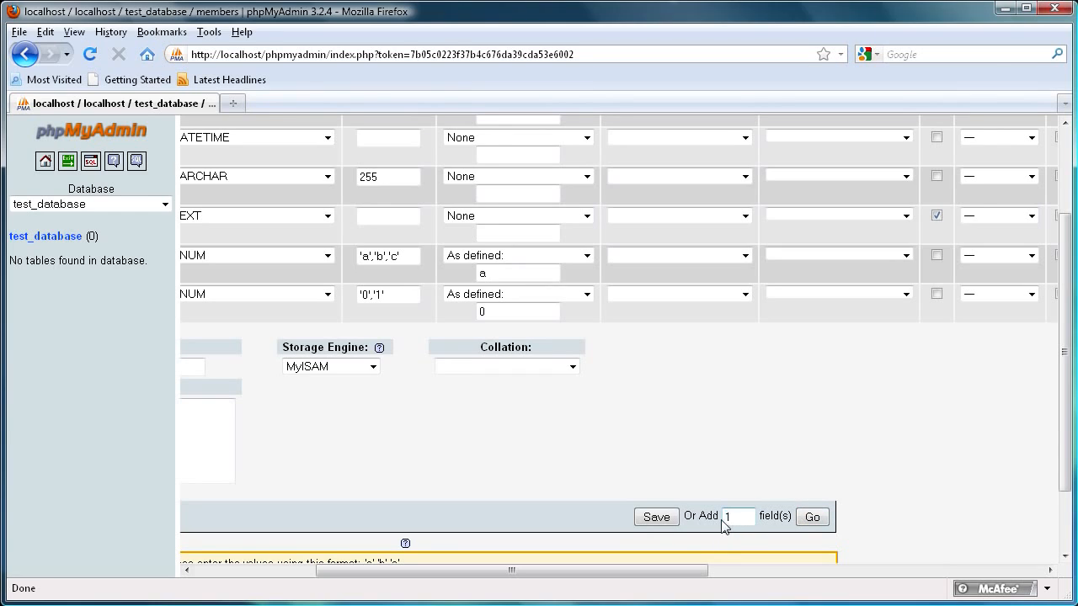
{"action": "left_click_drag", "start_coordinate": [744, 521], "coordinate": [722, 519]}
{"action": "type", "text": "2"}
{"action": "left_click", "coordinate": [656, 517]}
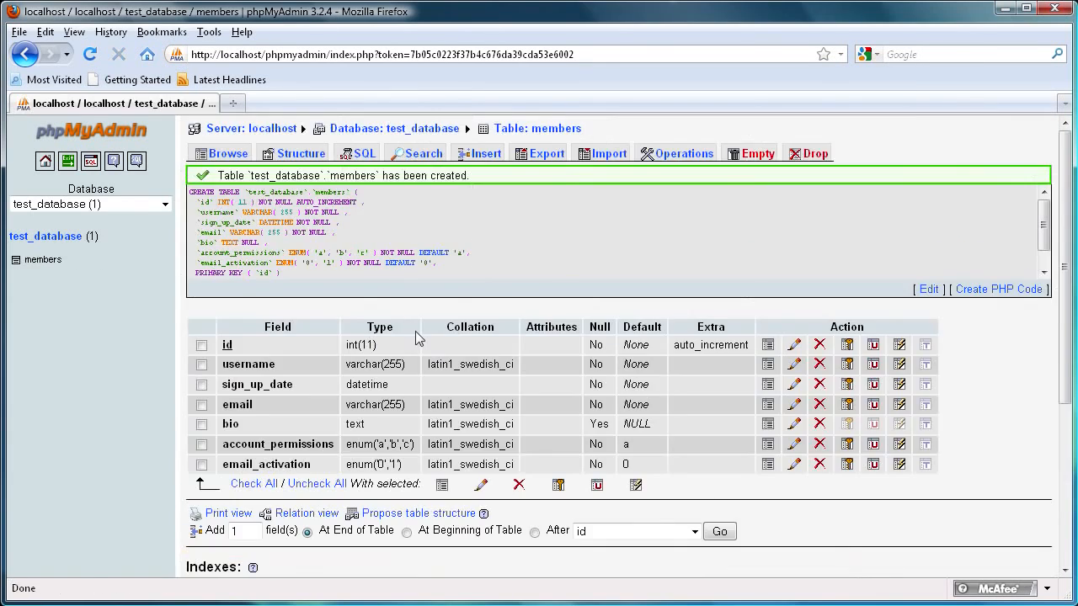
- Review the generated CREATE TABLE statement for members and open the table overview of test_database
{"action": "left_click_drag", "start_coordinate": [191, 192], "coordinate": [291, 297]}
{"action": "scroll", "coordinate": [253, 236], "scroll_direction": "up", "scroll_amount": 2}
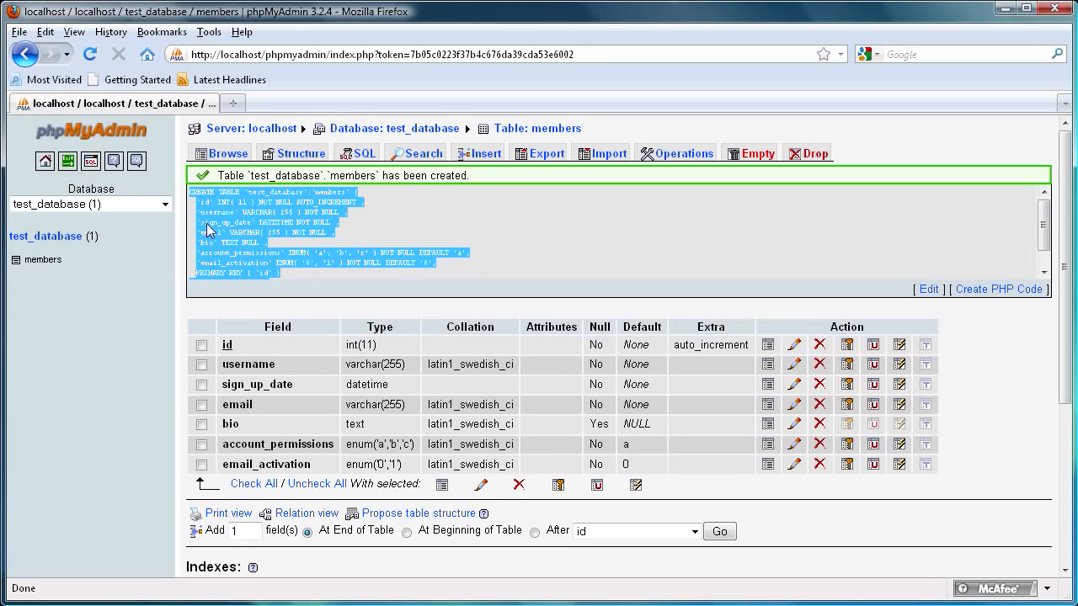
{"action": "left_click", "coordinate": [398, 257]}
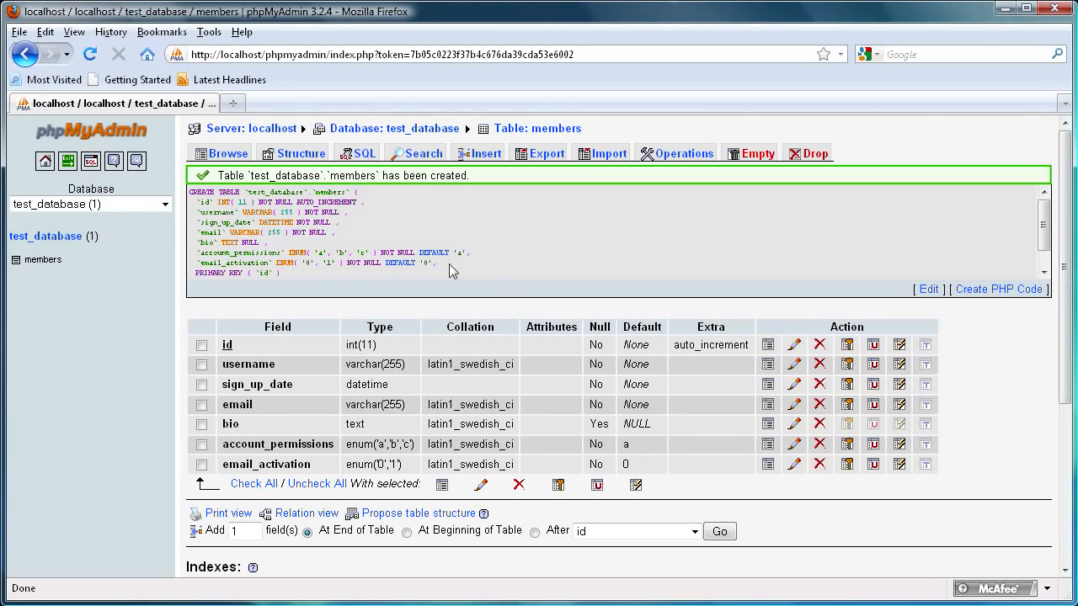
{"action": "left_click_drag", "start_coordinate": [1045, 222], "coordinate": [1044, 239]}
{"action": "scroll", "coordinate": [286, 244], "scroll_direction": "up", "scroll_amount": 1}
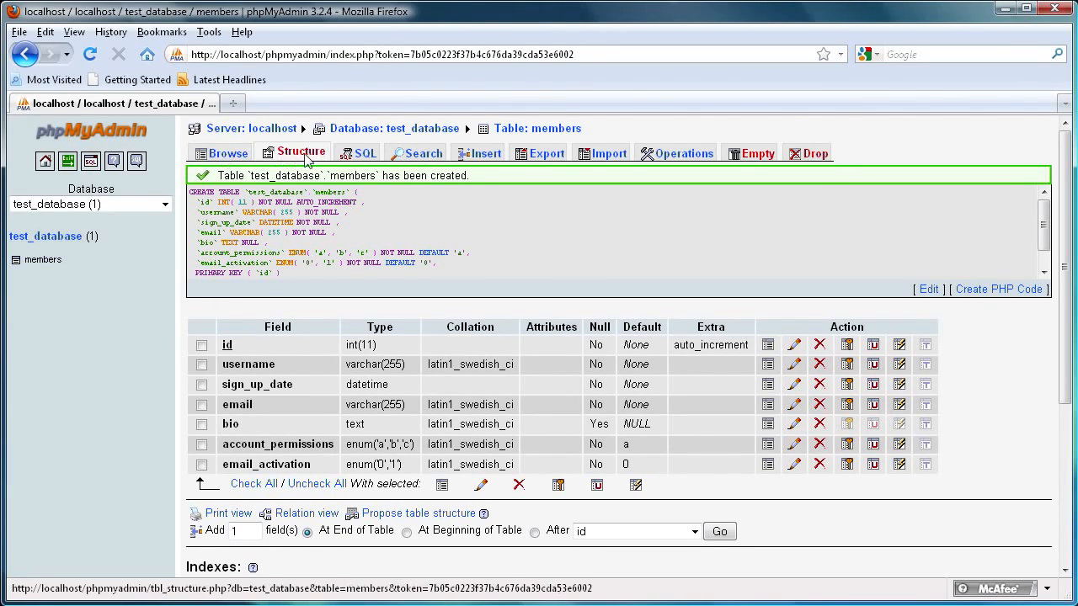
{"action": "left_click", "coordinate": [46, 236]}
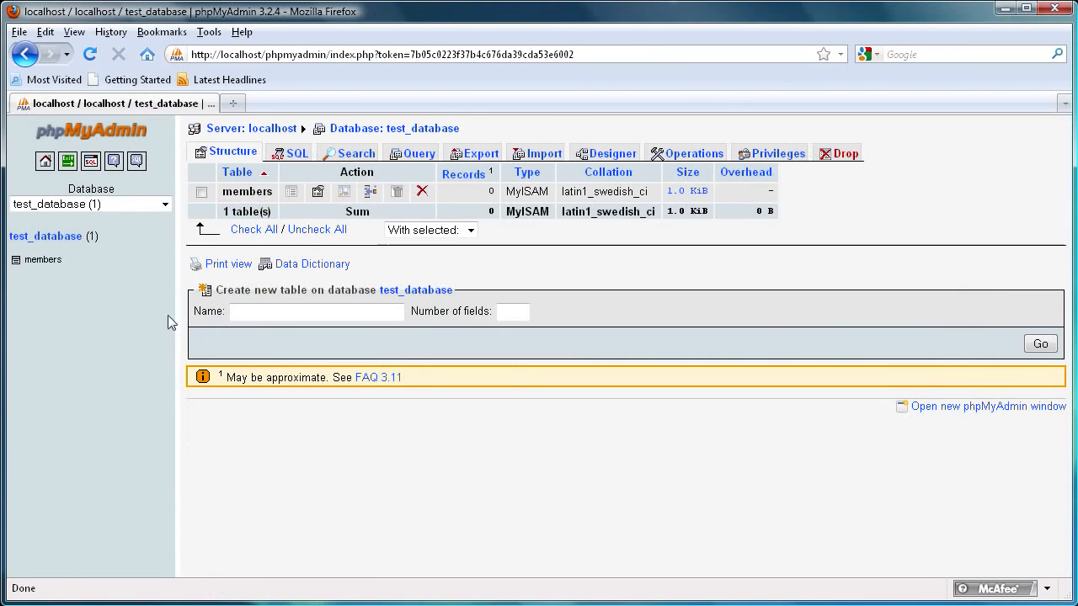
- Open the members table's structure, rename its bio field to bio_member and save the change
{"action": "left_click", "coordinate": [240, 192]}
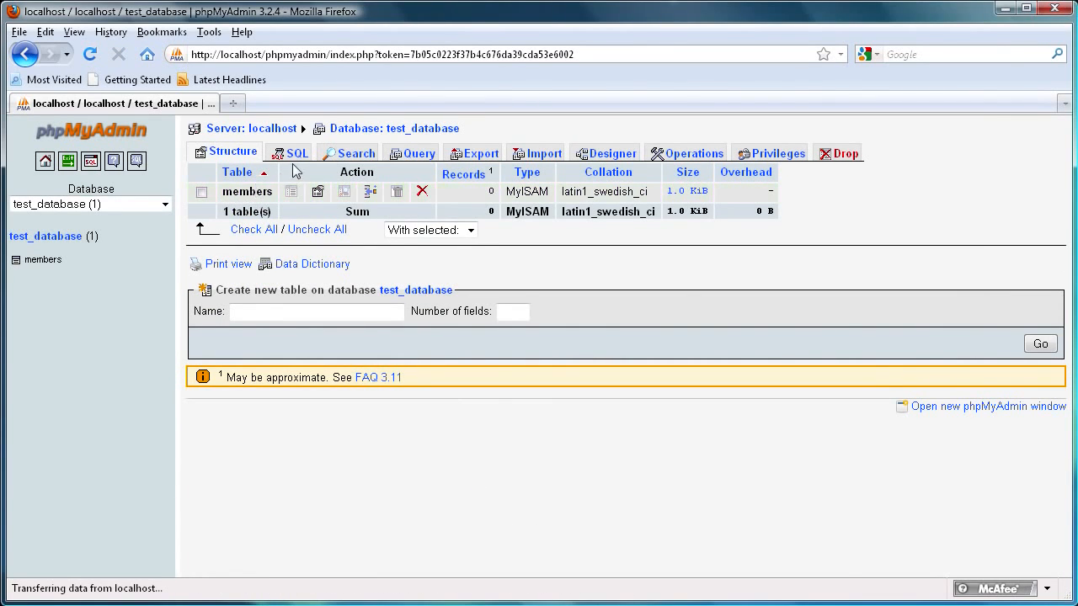
{"action": "left_click", "coordinate": [38, 261]}
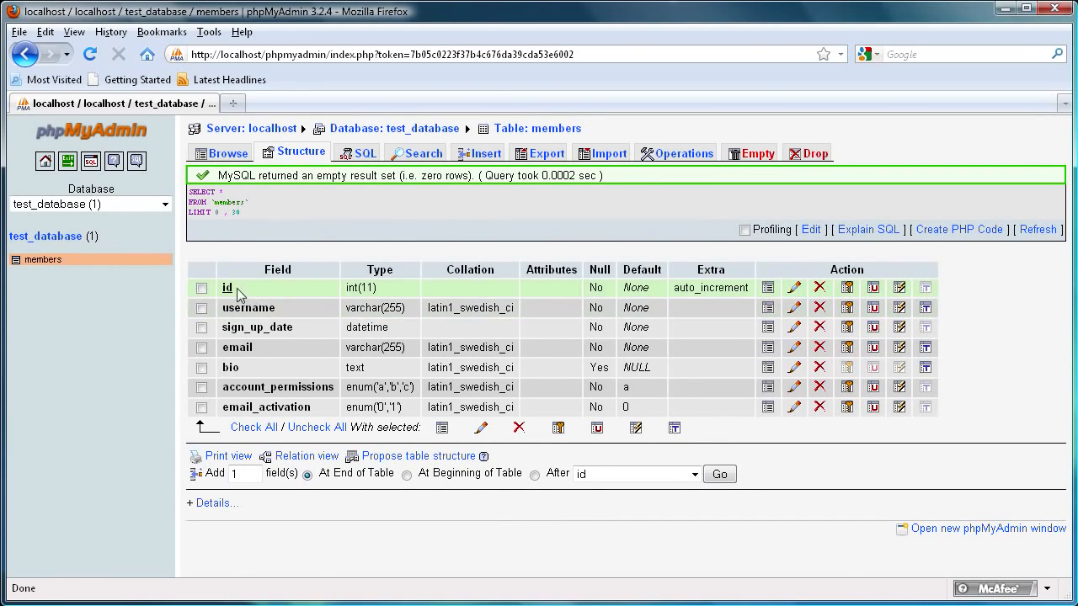
{"action": "left_click", "coordinate": [201, 368]}
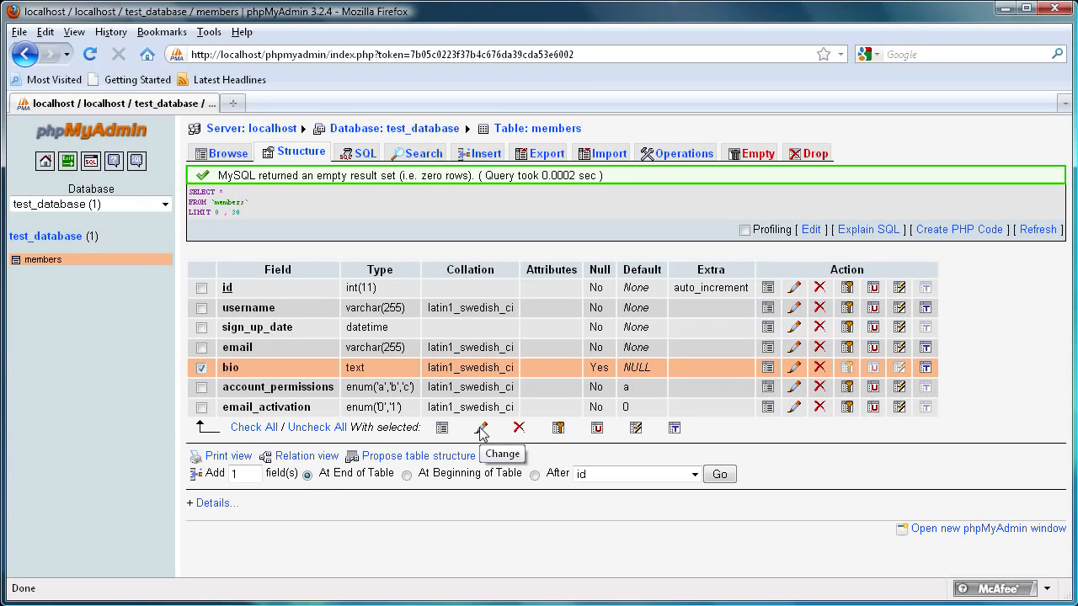
{"action": "left_click", "coordinate": [481, 429]}
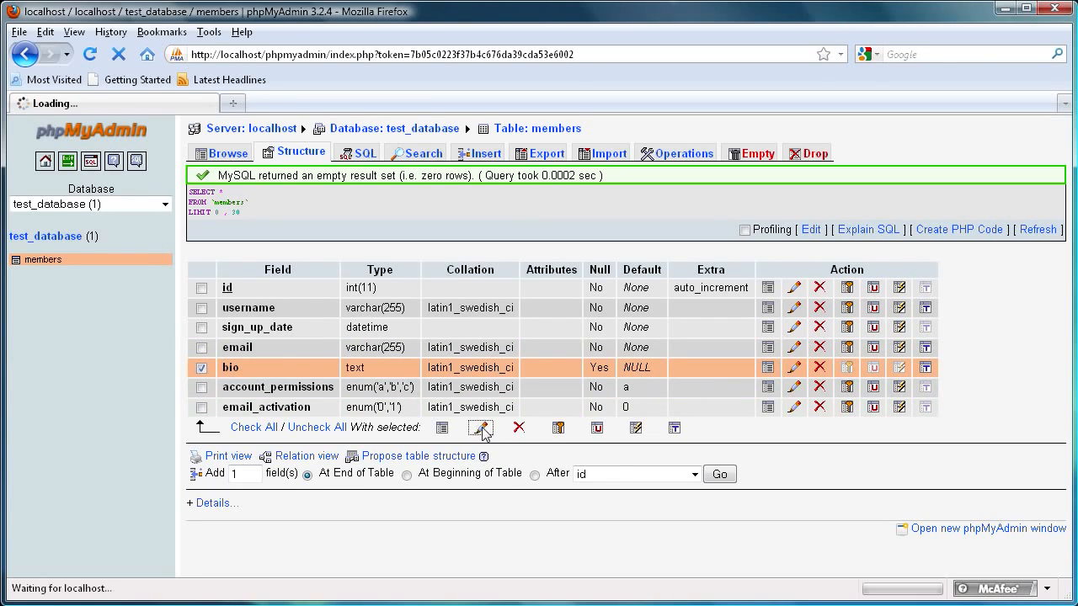
{"action": "left_click", "coordinate": [359, 157]}
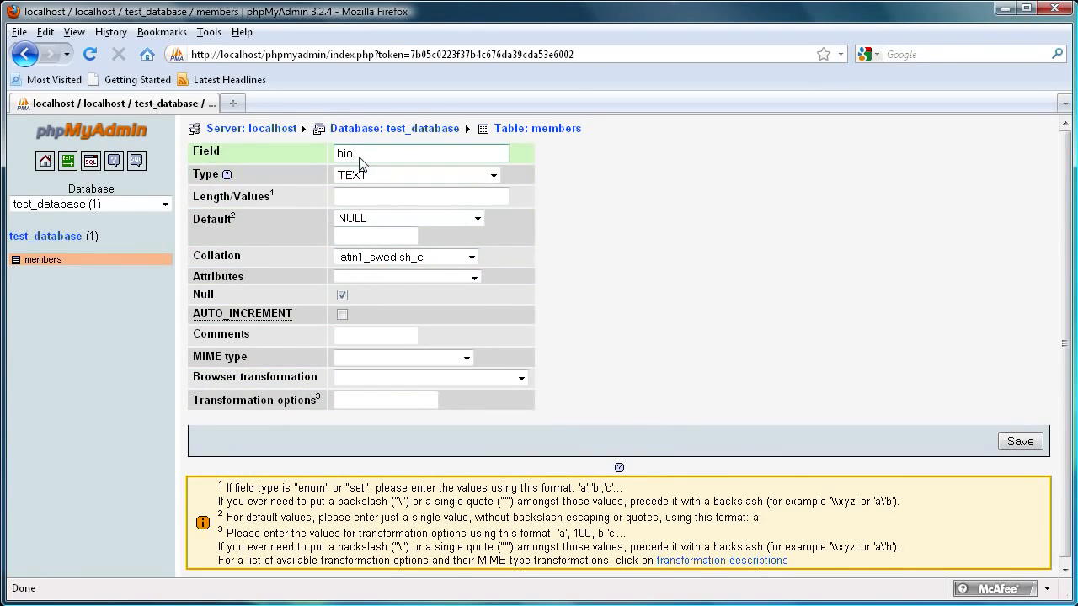
{"action": "left_click", "coordinate": [1020, 441]}
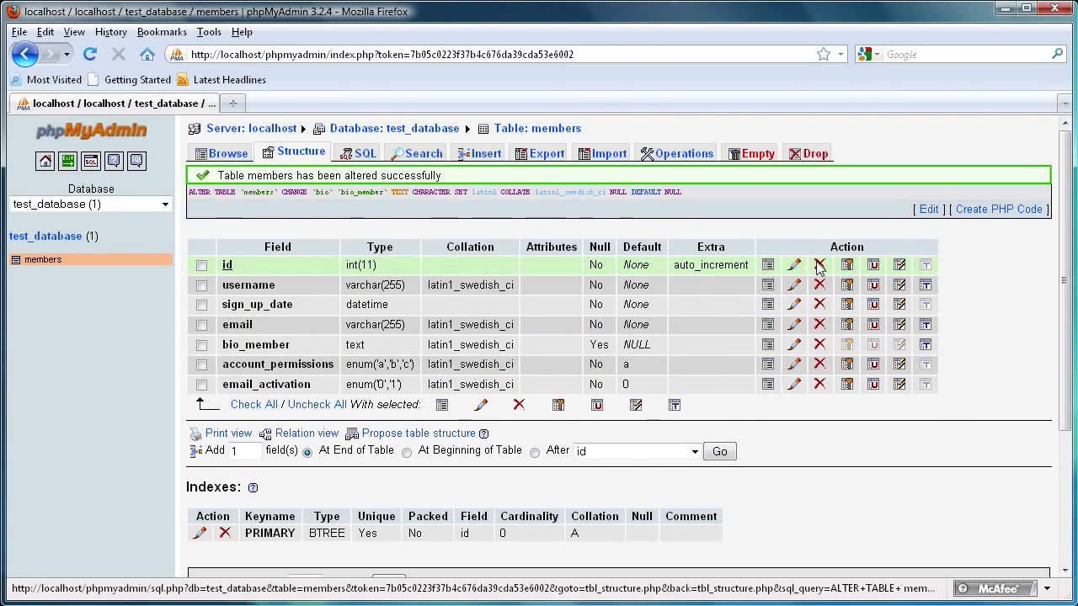
- Open the server's list of databases and try marking test_database and phpmyadmin for a bulk action
{"action": "left_click", "coordinate": [94, 140]}
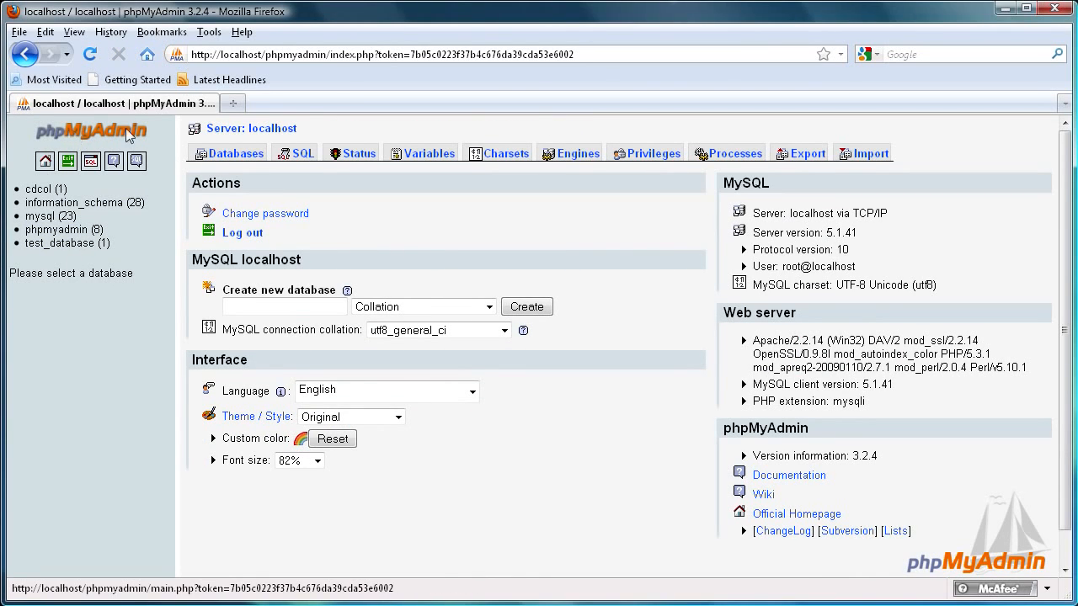
{"action": "left_click", "coordinate": [210, 159]}
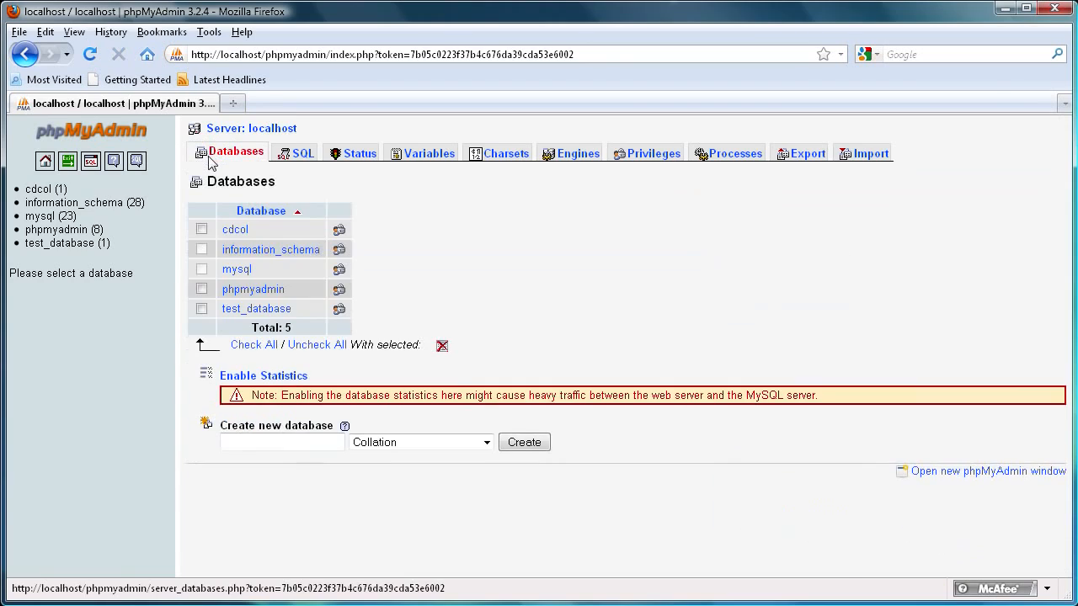
{"action": "left_click", "coordinate": [201, 309]}
{"action": "left_click", "coordinate": [201, 289]}
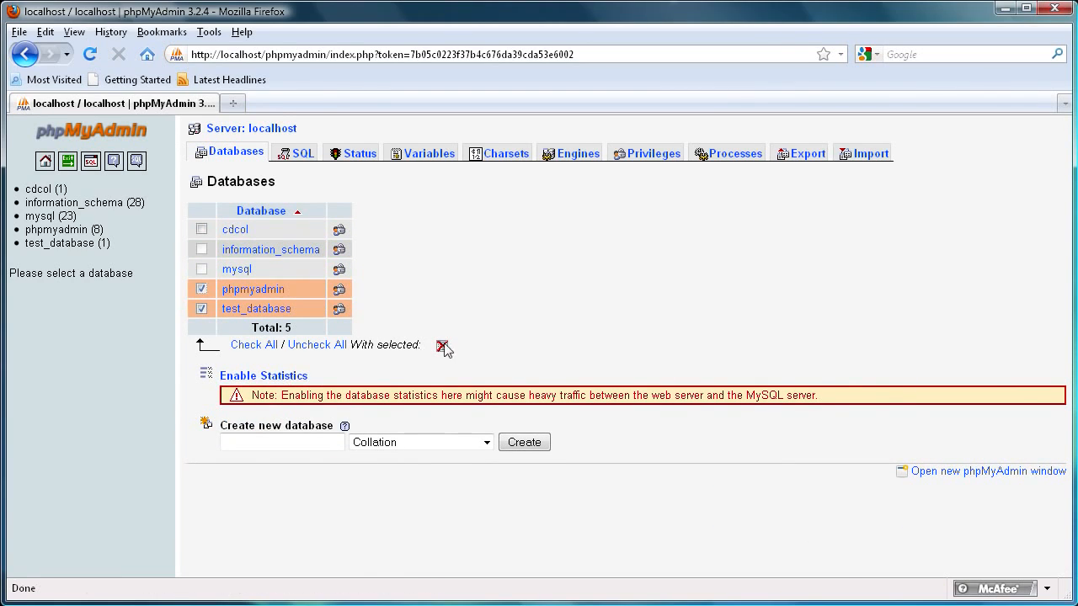
{"action": "left_click", "coordinate": [201, 309]}
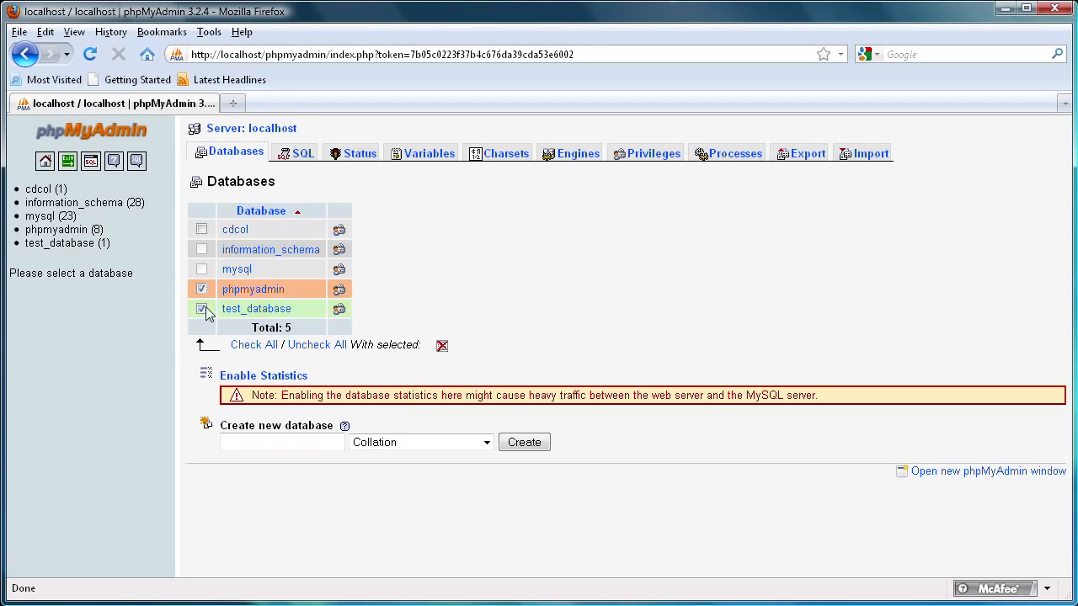
{"action": "left_click", "coordinate": [201, 289]}
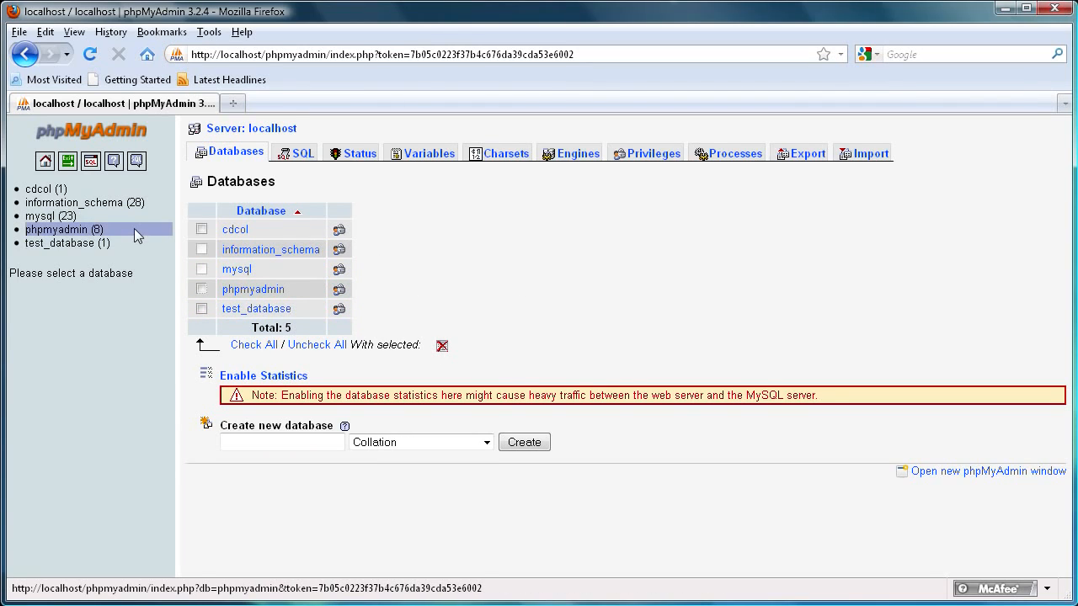
- Open test_database to view its table overview
{"action": "left_click", "coordinate": [68, 244]}
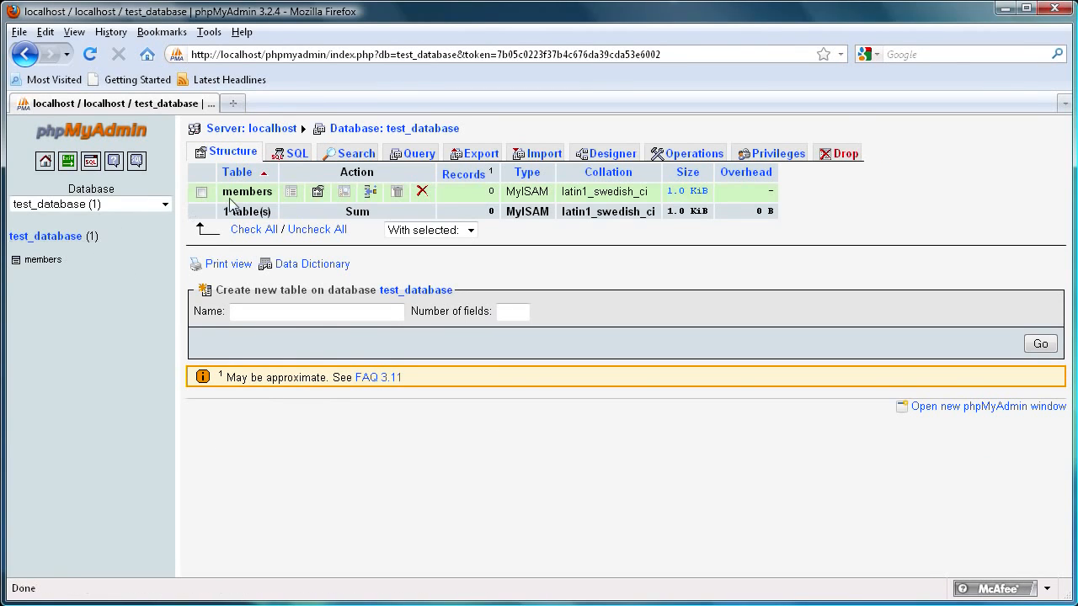